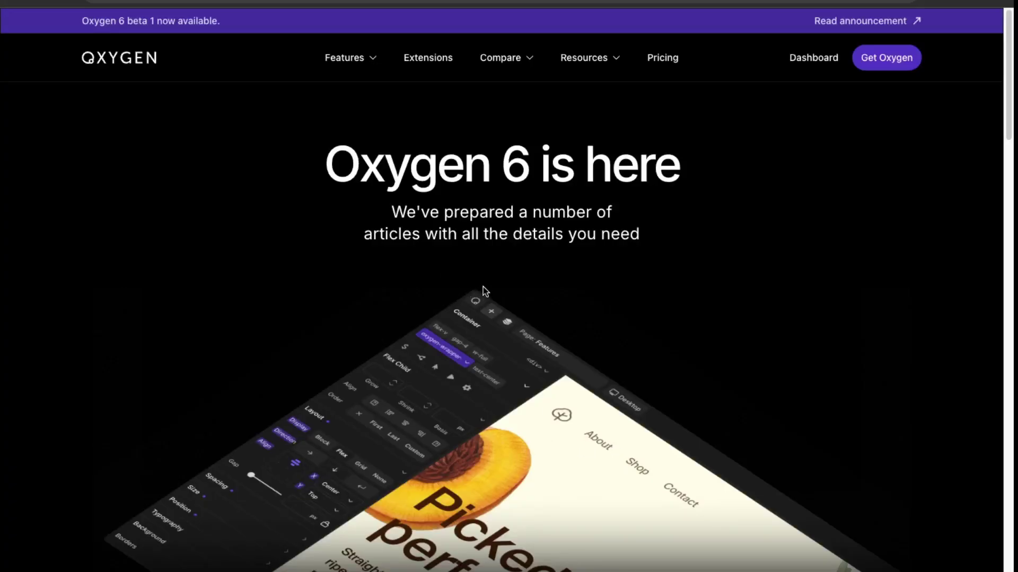
- Scroll down the Oxygen 6 landing page to the 'Why we rewrote Oxygen from the ground up?' link
{"action": "scroll", "coordinate": [481, 287], "scroll_direction": "down", "scroll_amount": 2}
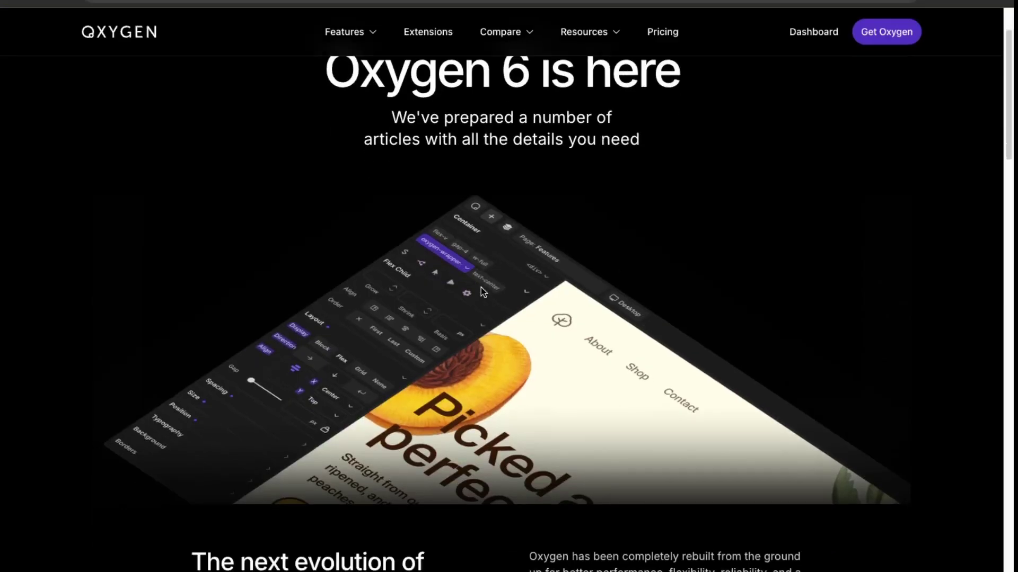
{"action": "scroll", "coordinate": [480, 287], "scroll_direction": "down", "scroll_amount": 2}
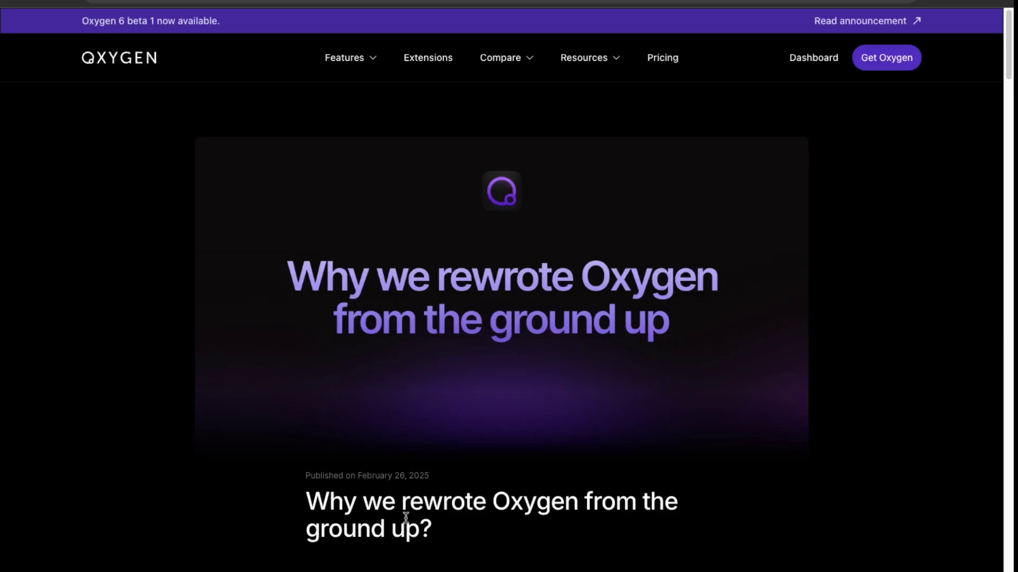
{"action": "scroll", "coordinate": [494, 464], "scroll_direction": "down", "scroll_amount": 1}
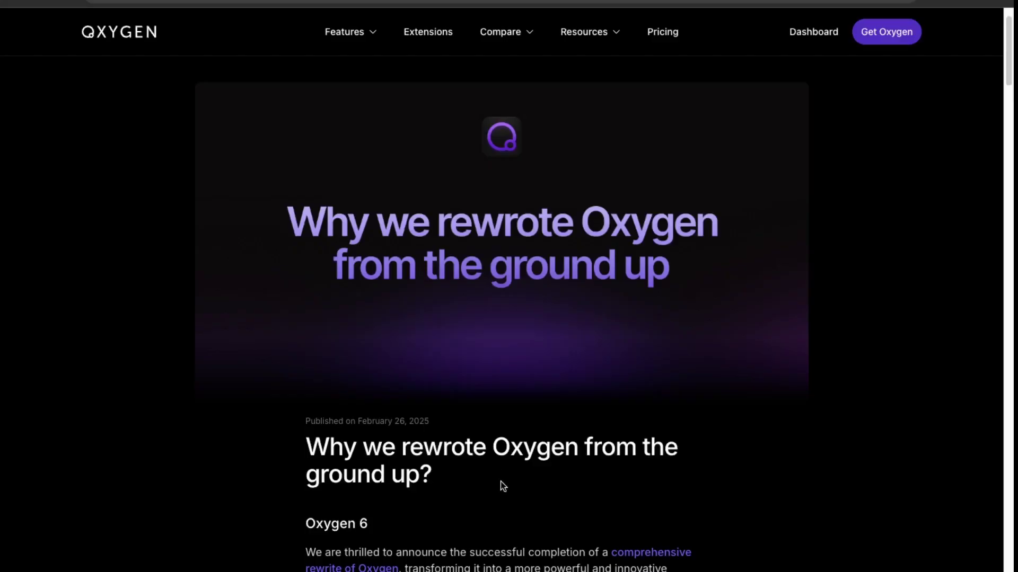
{"action": "scroll", "coordinate": [472, 368], "scroll_direction": "down", "scroll_amount": 5}
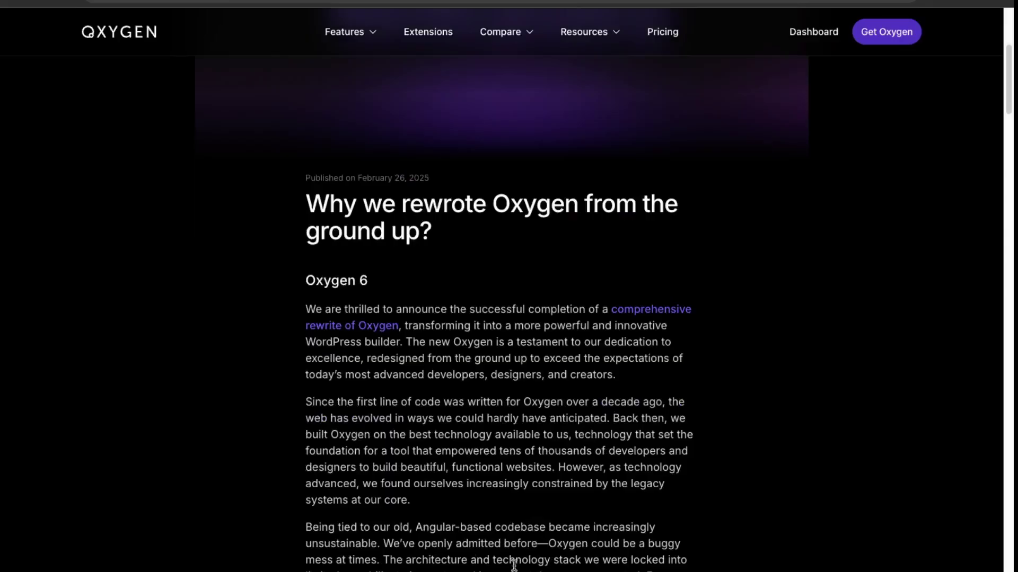
{"action": "scroll", "coordinate": [514, 566], "scroll_direction": "down", "scroll_amount": 13}
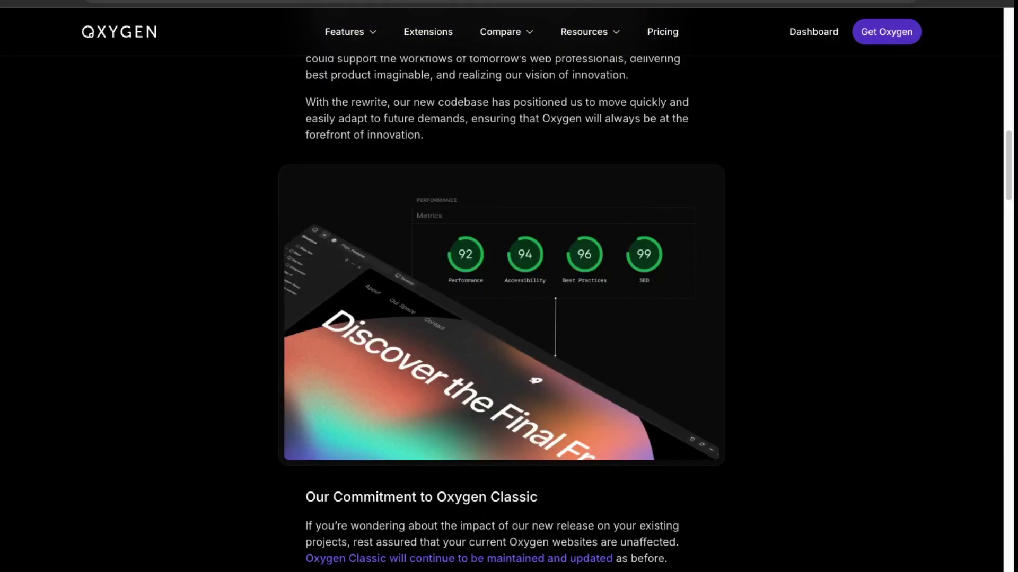
{"action": "scroll", "coordinate": [501, 313], "scroll_direction": "down", "scroll_amount": 2}
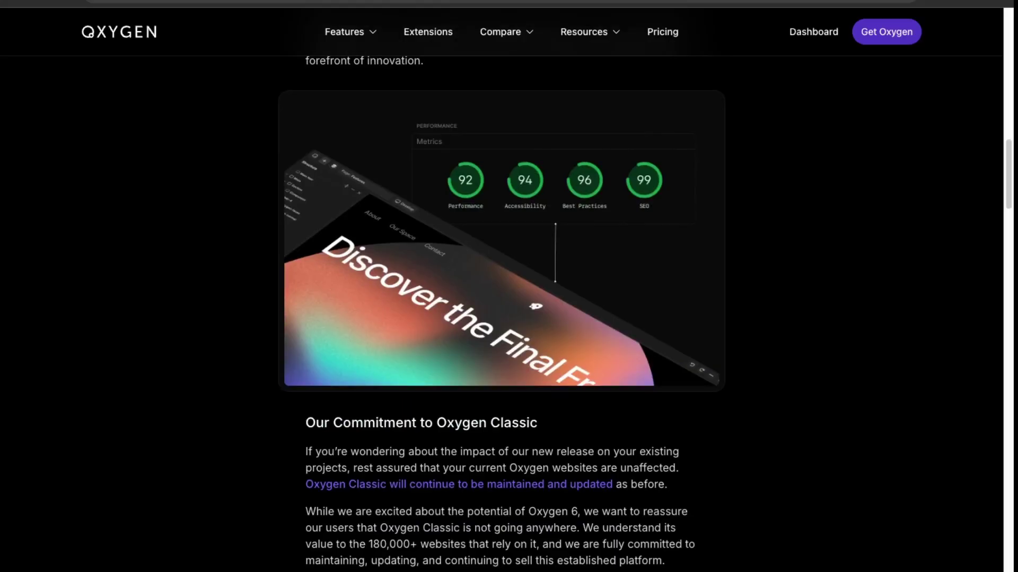
{"action": "scroll", "coordinate": [517, 563], "scroll_direction": "down", "scroll_amount": 2}
{"action": "scroll", "coordinate": [517, 563], "scroll_direction": "down", "scroll_amount": 2}
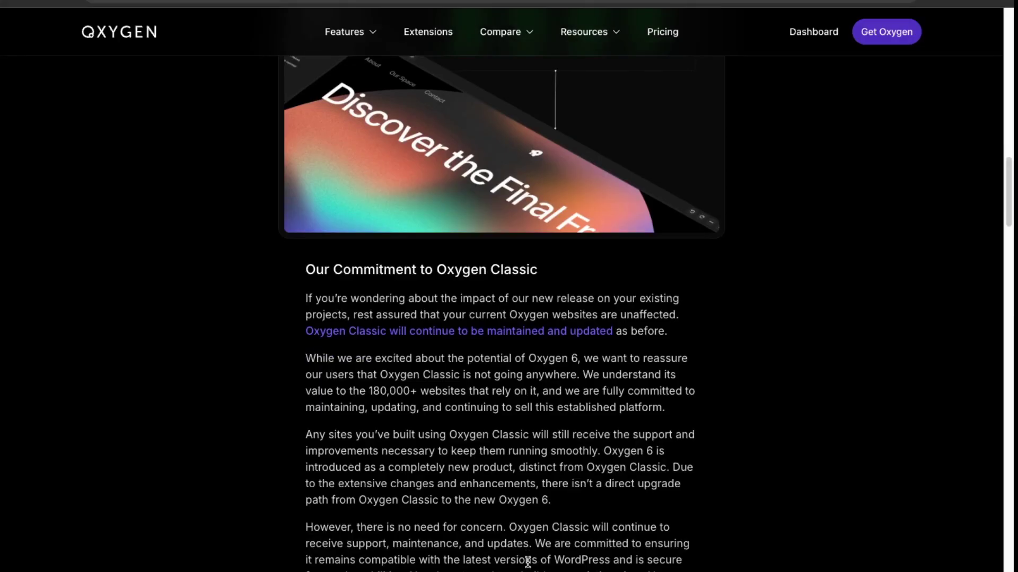
{"action": "scroll", "coordinate": [527, 562], "scroll_direction": "down", "scroll_amount": 4}
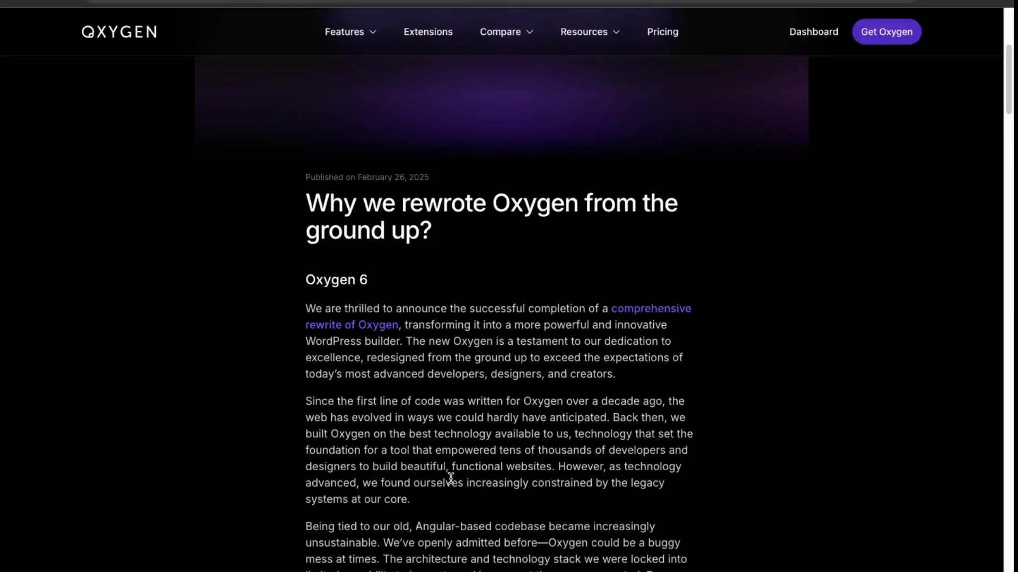
{"action": "scroll", "coordinate": [450, 479], "scroll_direction": "down", "scroll_amount": 6}
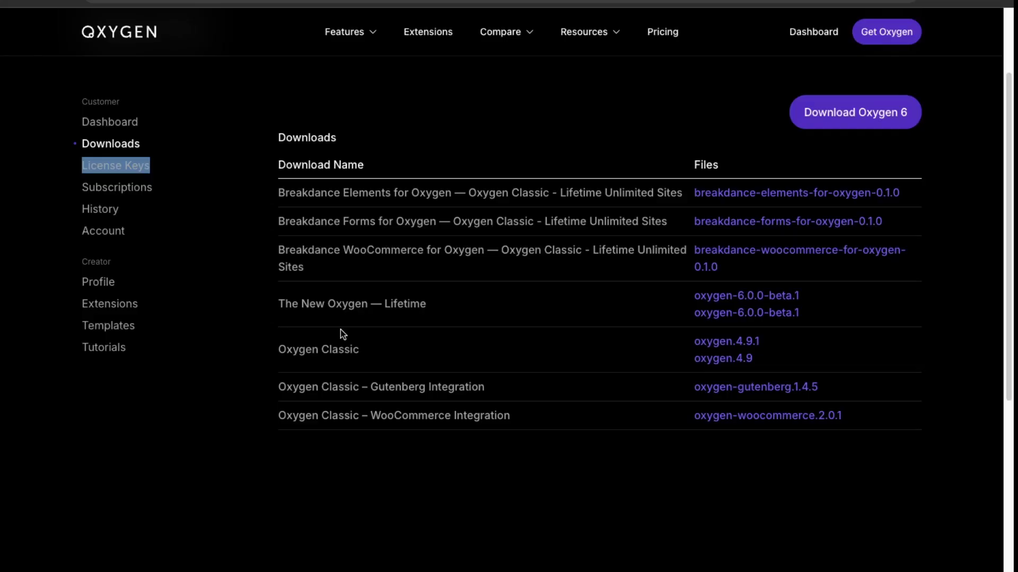
- Clear the stray text selection on the page
{"action": "left_click", "coordinate": [328, 269]}
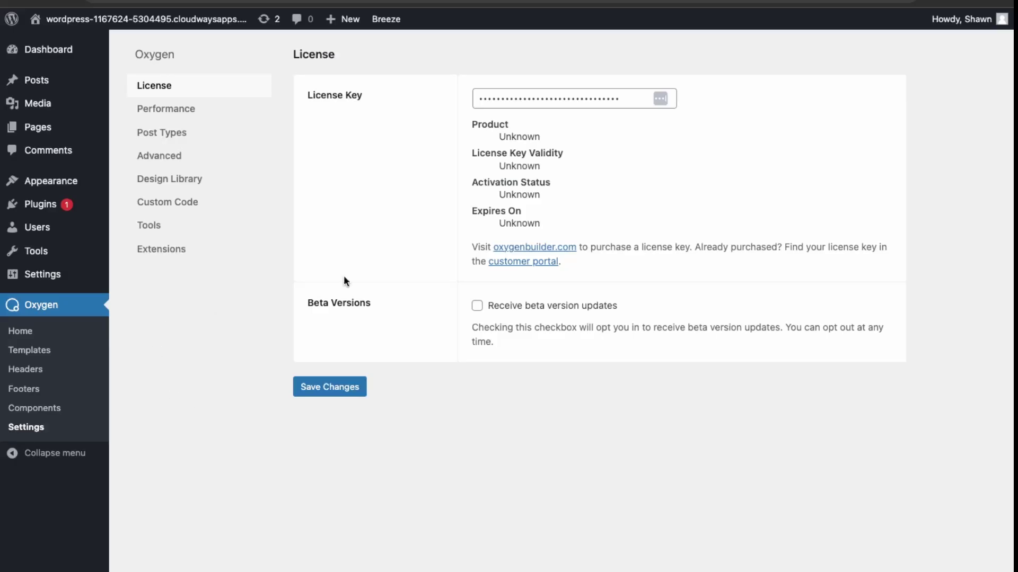
- Visit the Oxygen Home, Templates and Components admin pages in turn
{"action": "left_click", "coordinate": [34, 334]}
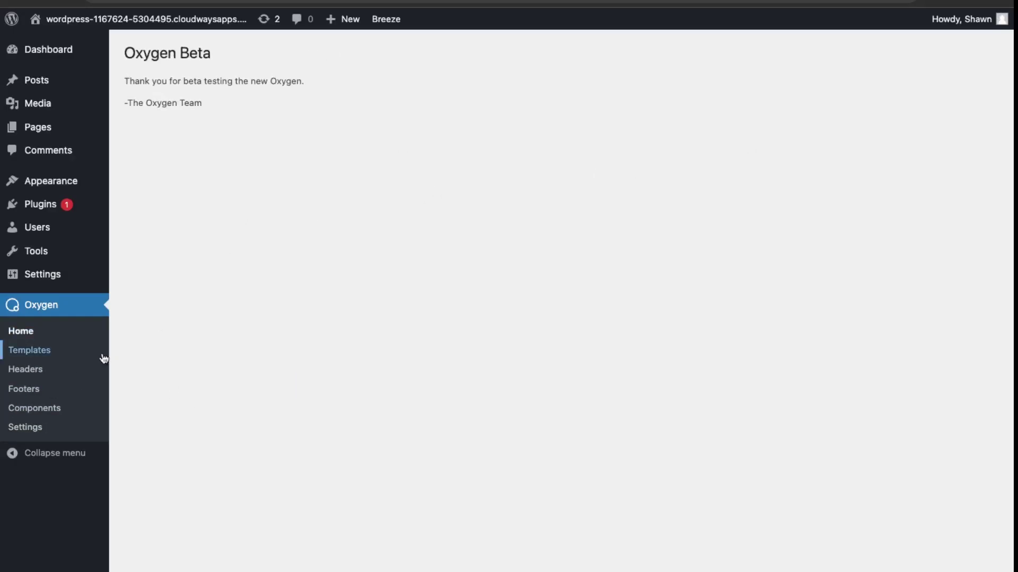
{"action": "left_click", "coordinate": [27, 352]}
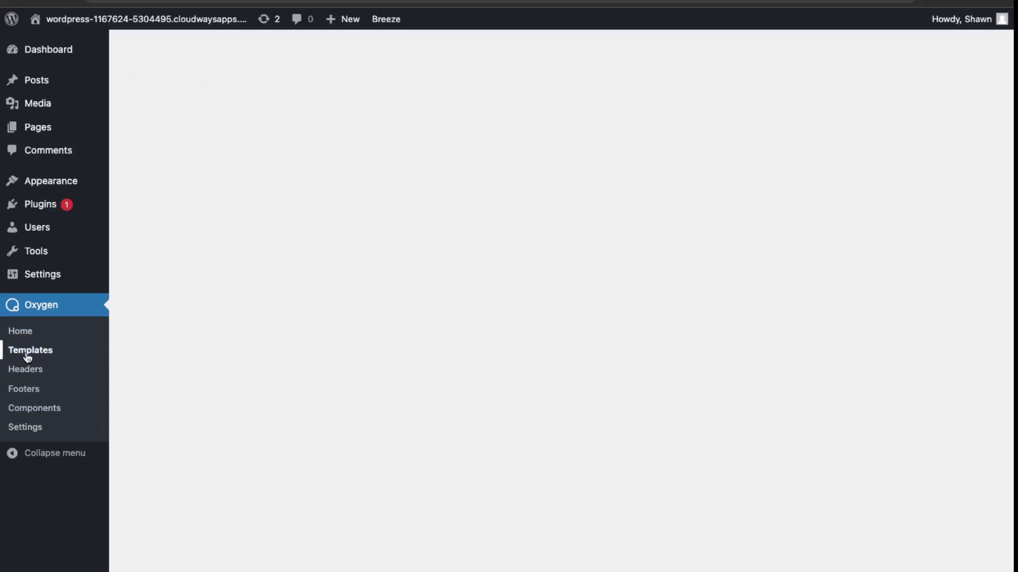
{"action": "left_click", "coordinate": [29, 408]}
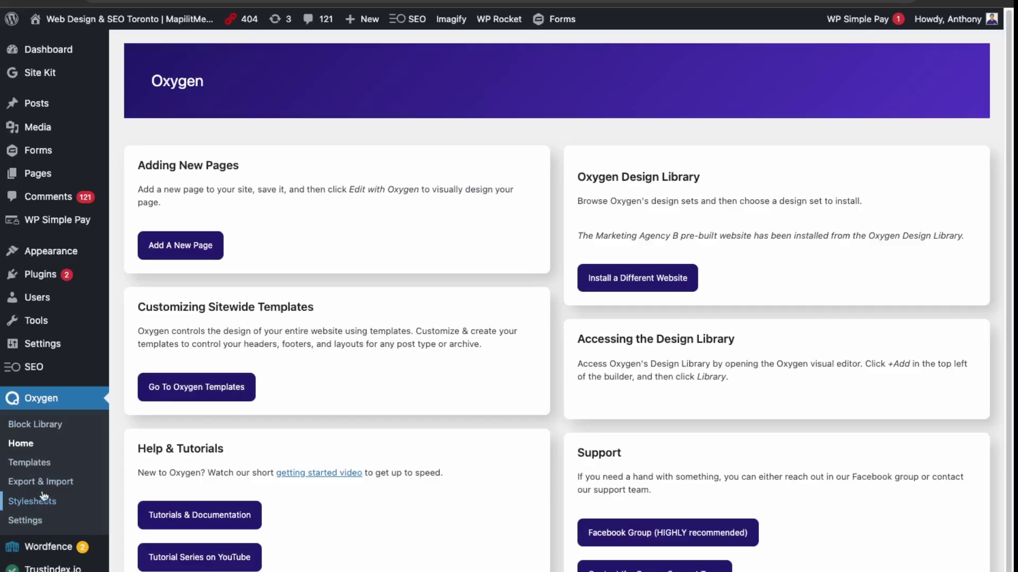
- Bring up the Pages menu in the WordPress admin sidebar
{"action": "mouse_move", "coordinate": [32, 367]}
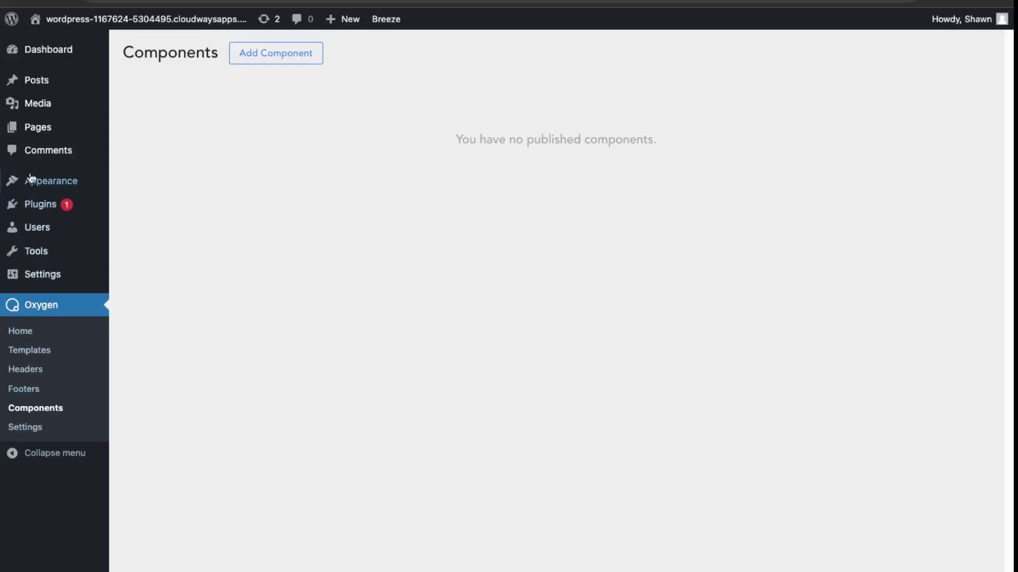
- Start a new blank page titled 'Homepage'
{"action": "mouse_move", "coordinate": [33, 127]}
{"action": "left_click", "coordinate": [169, 153]}
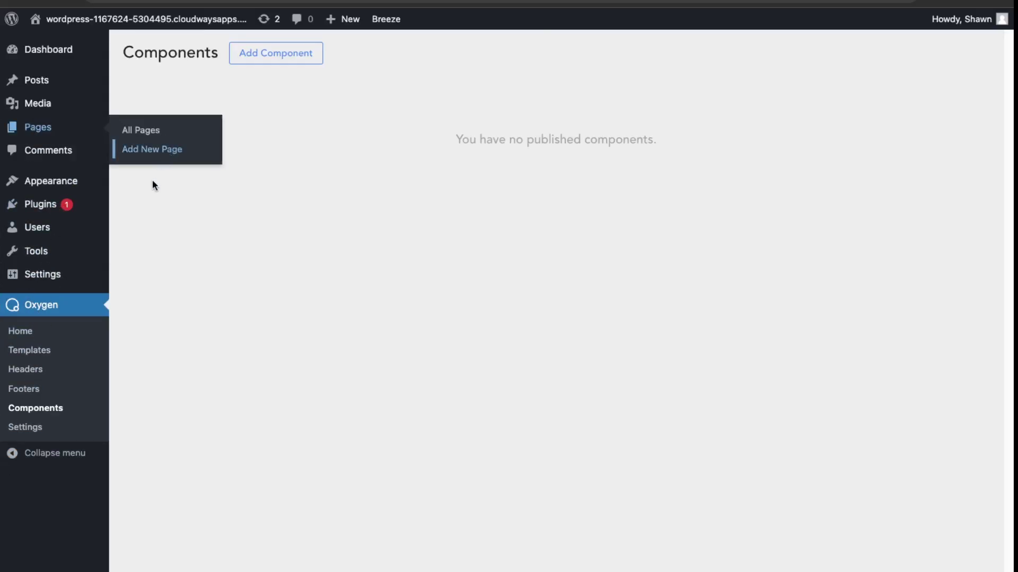
{"action": "type", "text": "Homepasge"}
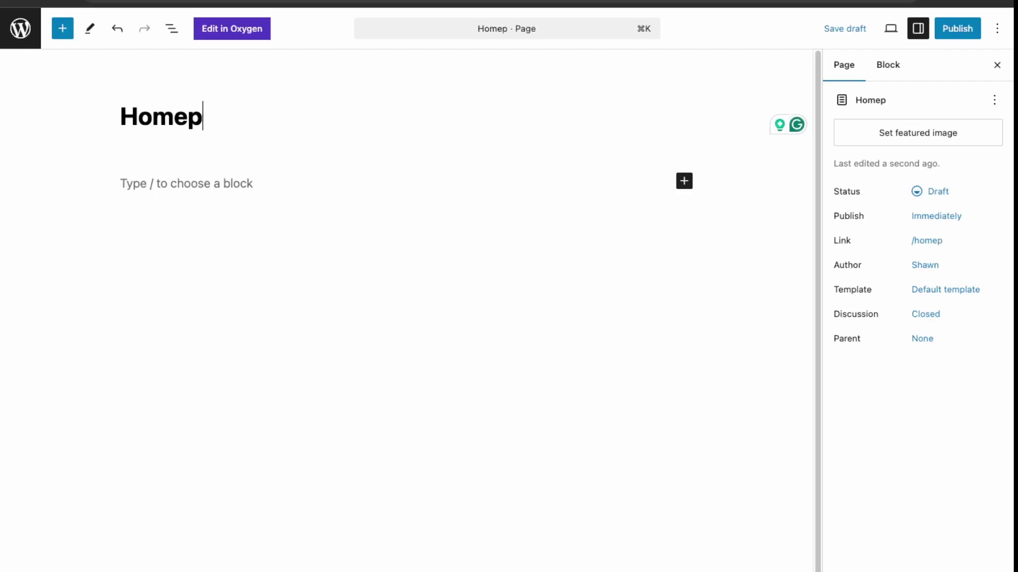
{"action": "key", "text": "BackSpace"}
{"action": "key", "text": "BackSpace"}
{"action": "key", "text": "BackSpace"}
{"action": "type", "text": "ge"}
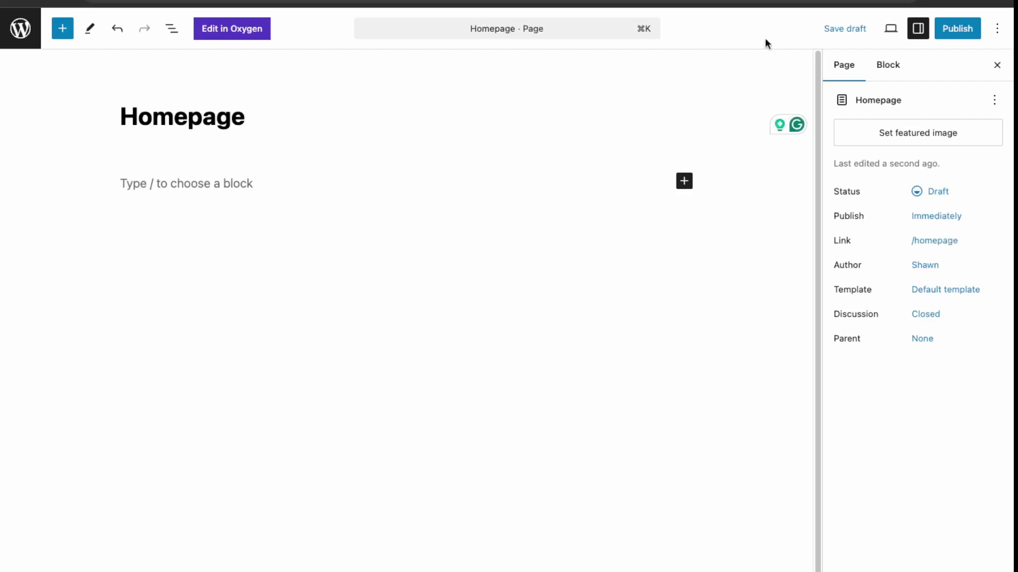
- Publish the Homepage page and launch it in the Oxygen builder
{"action": "left_click", "coordinate": [959, 27]}
{"action": "left_click", "coordinate": [960, 25]}
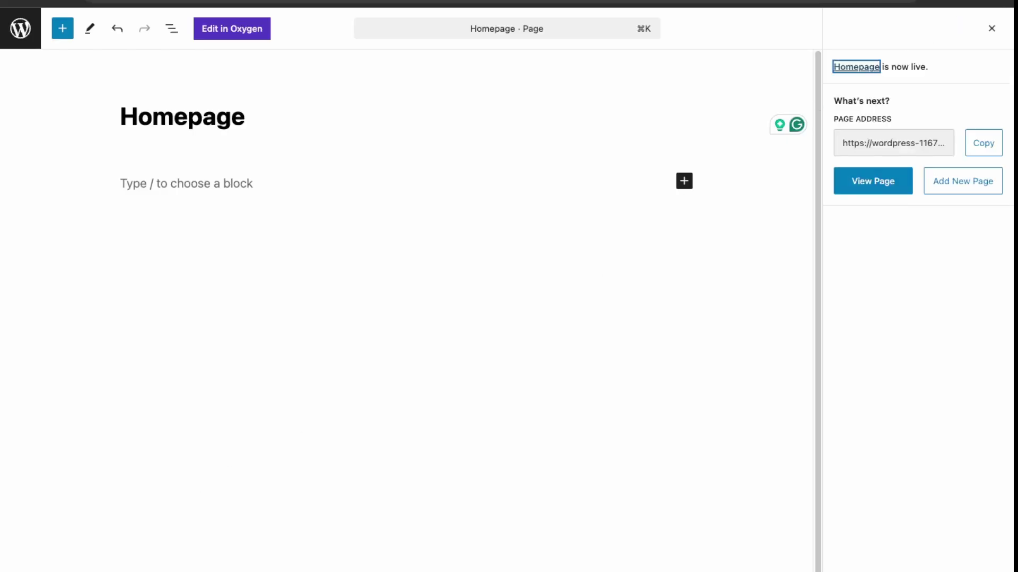
{"action": "left_click", "coordinate": [213, 38]}
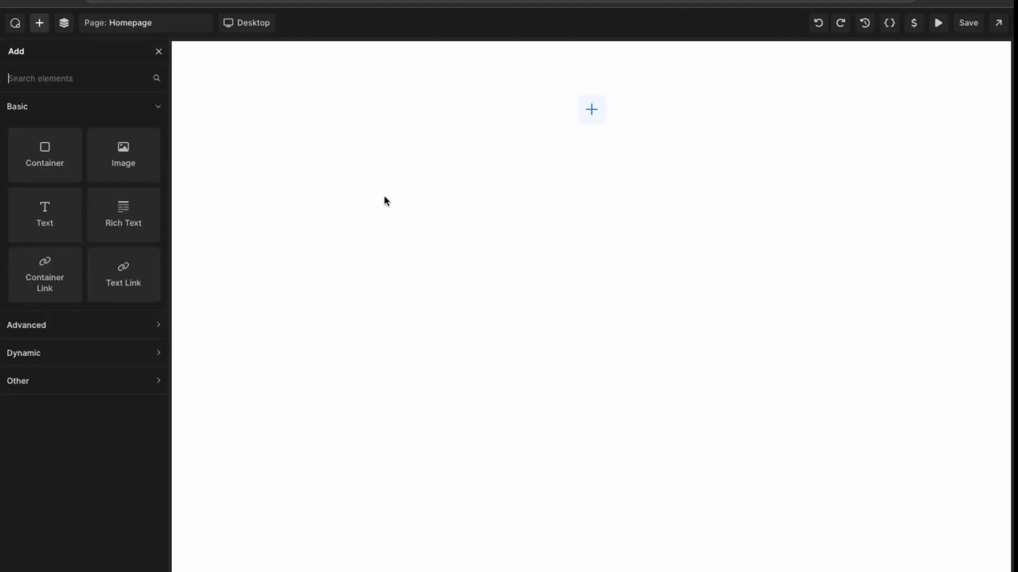
- Insert an empty Container on the Homepage canvas and reopen the Add elements panel
{"action": "left_click", "coordinate": [41, 161]}
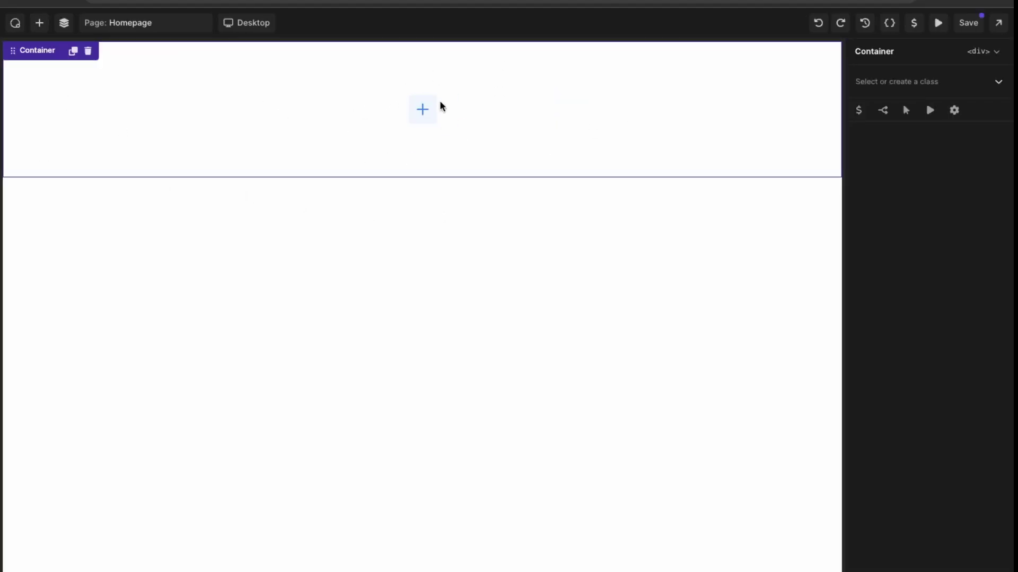
{"action": "left_click", "coordinate": [423, 111]}
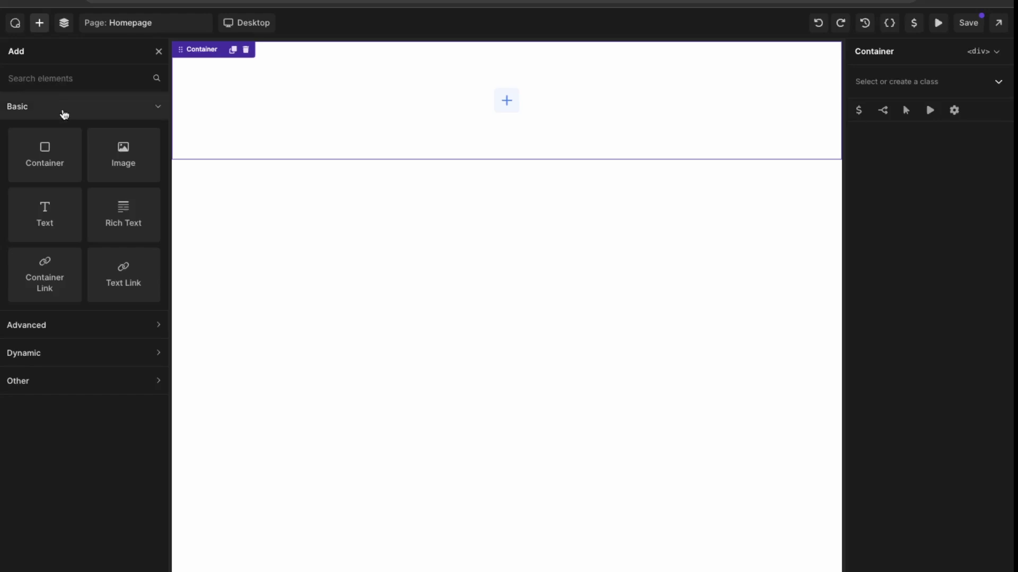
{"action": "left_click", "coordinate": [137, 110]}
{"action": "left_click", "coordinate": [138, 110]}
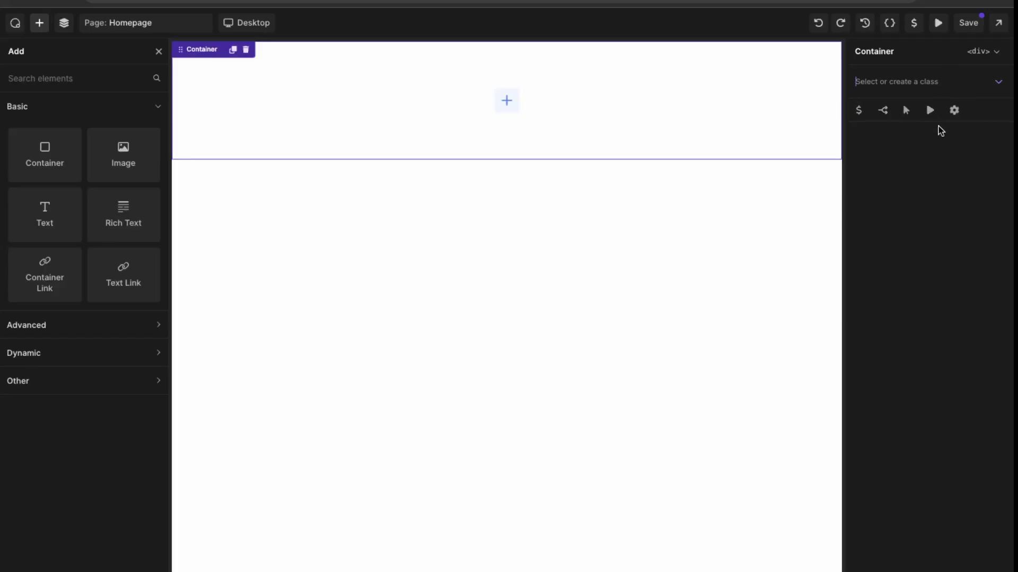
- Create the class 'homepage' and apply it to the container
{"action": "type", "text": "homepage"}
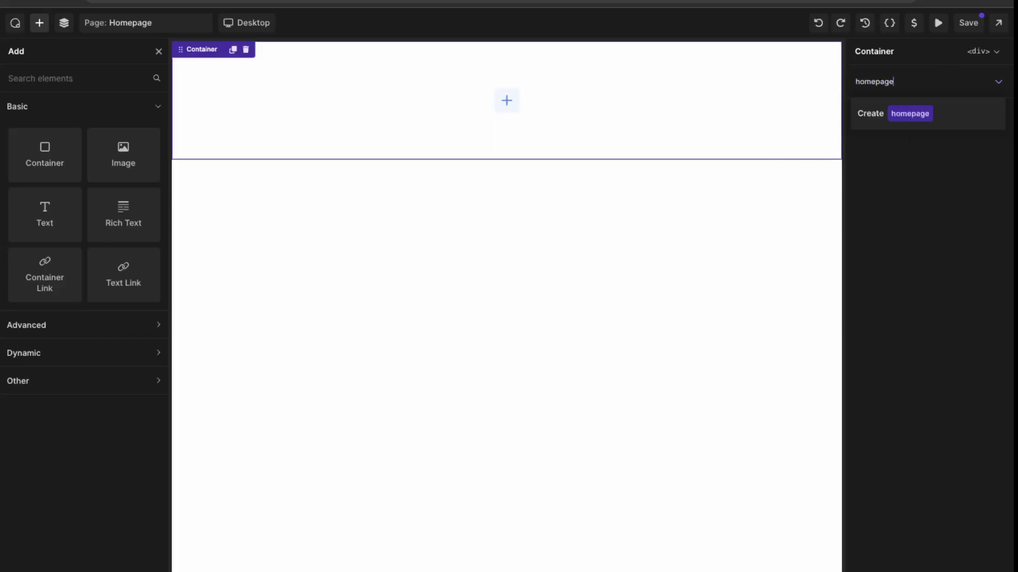
{"action": "key", "text": "Return"}
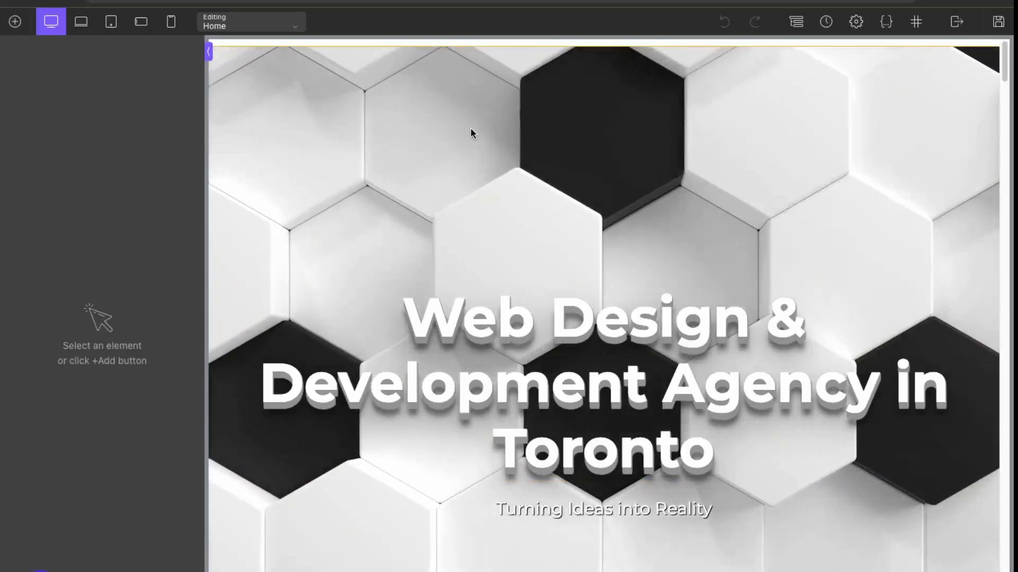
{"action": "left_click", "coordinate": [470, 129]}
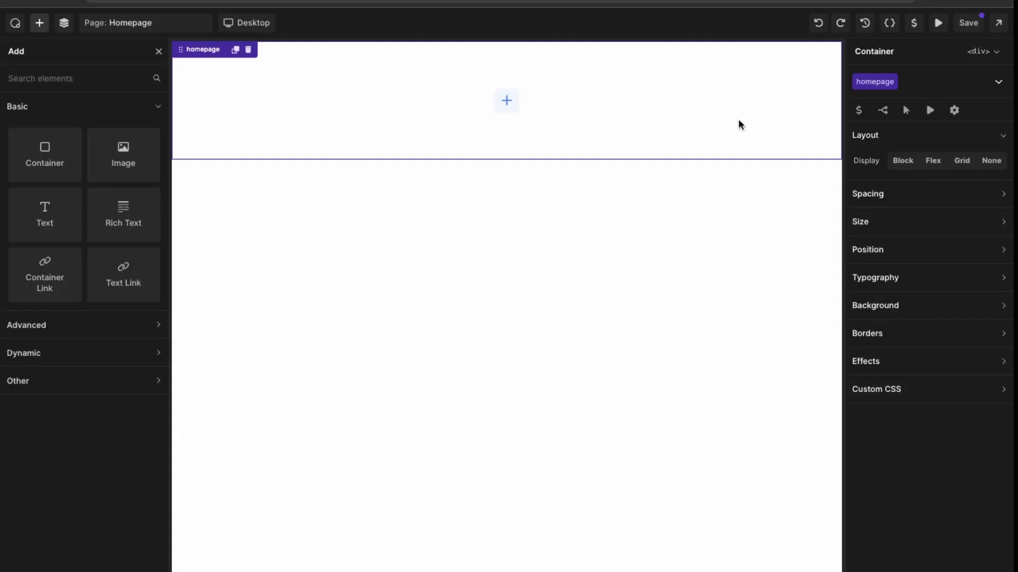
- Change the container's HTML tag from div to header and expand the Advanced element types
{"action": "left_click", "coordinate": [996, 52]}
{"action": "left_click", "coordinate": [995, 51]}
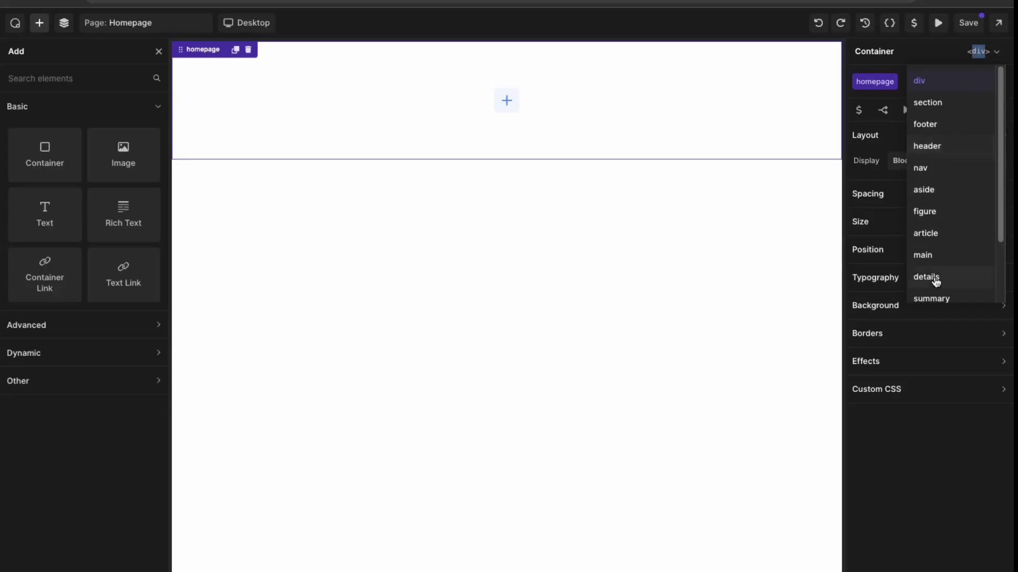
{"action": "left_click", "coordinate": [929, 148]}
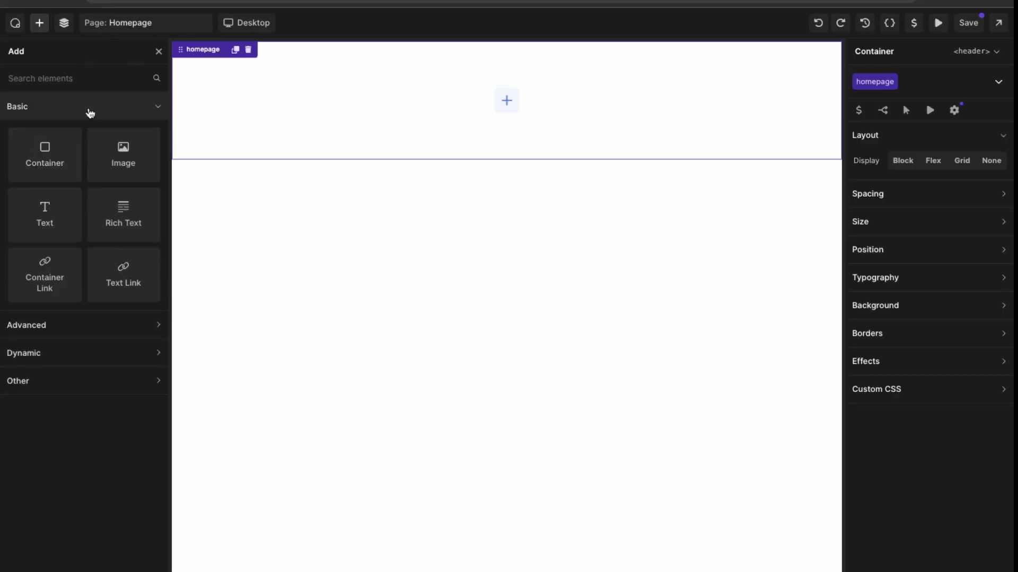
{"action": "left_click", "coordinate": [64, 333]}
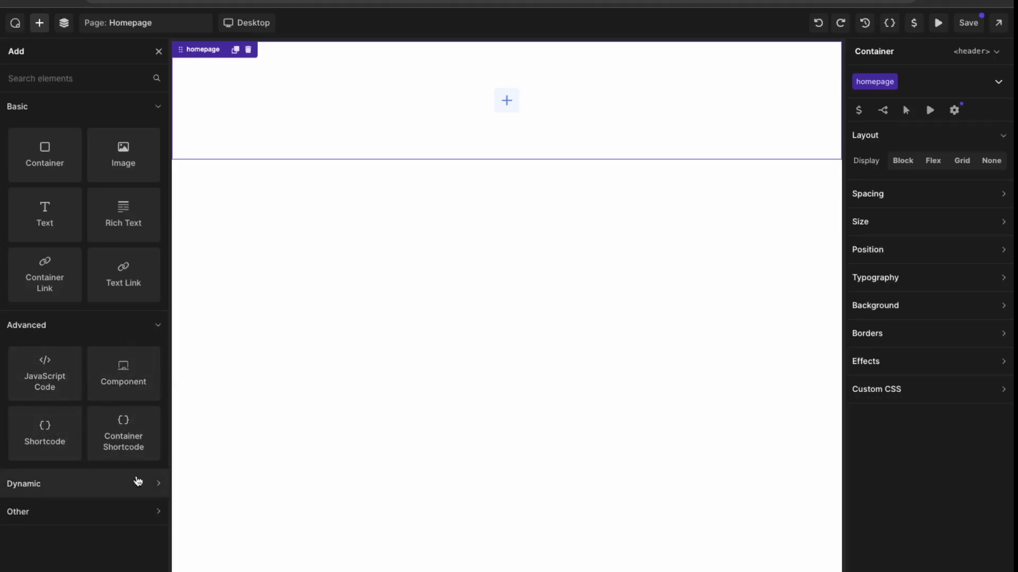
{"action": "left_click", "coordinate": [133, 495]}
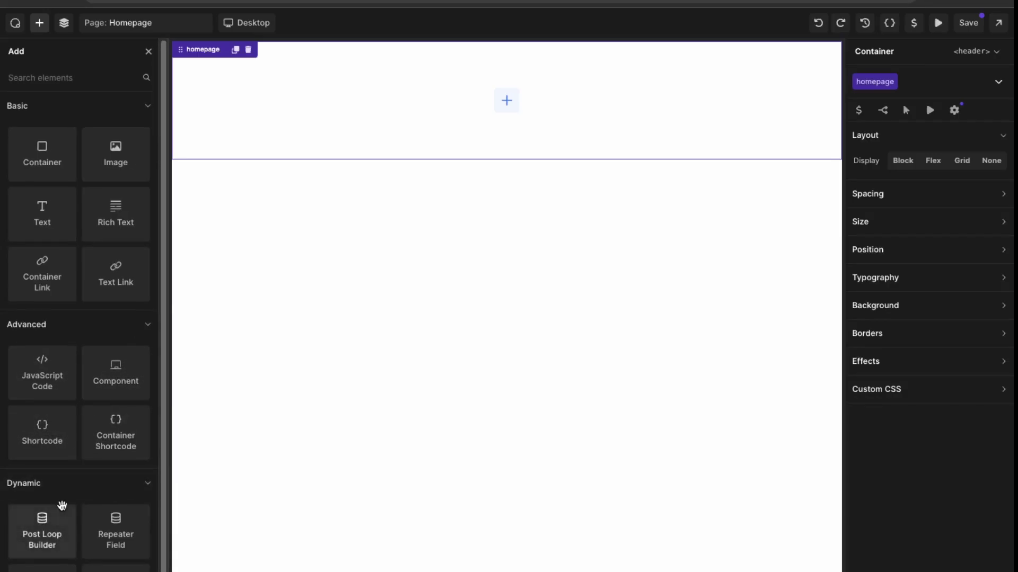
{"action": "scroll", "coordinate": [63, 509], "scroll_direction": "down", "scroll_amount": 1}
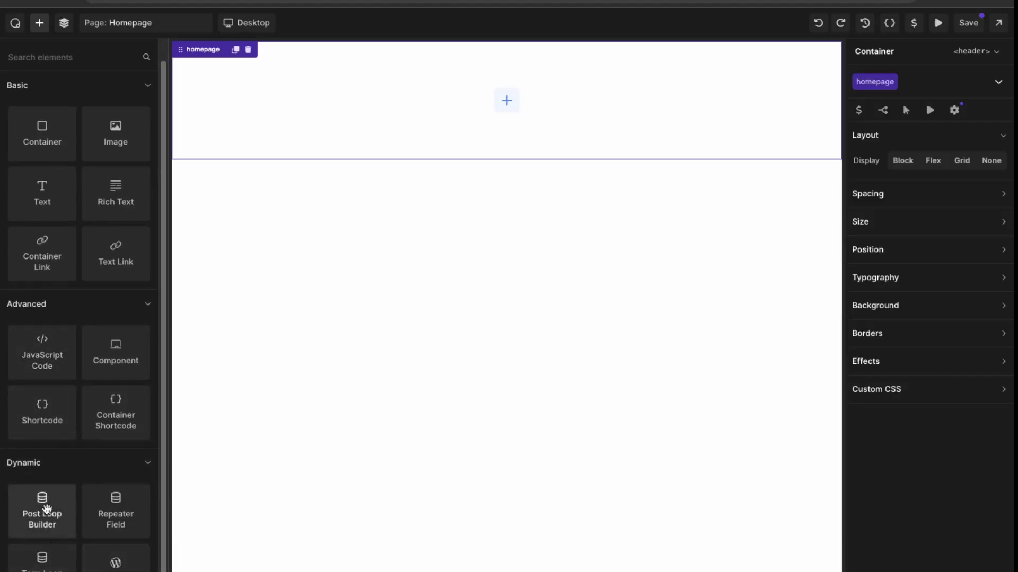
{"action": "scroll", "coordinate": [43, 382], "scroll_direction": "down", "scroll_amount": 4}
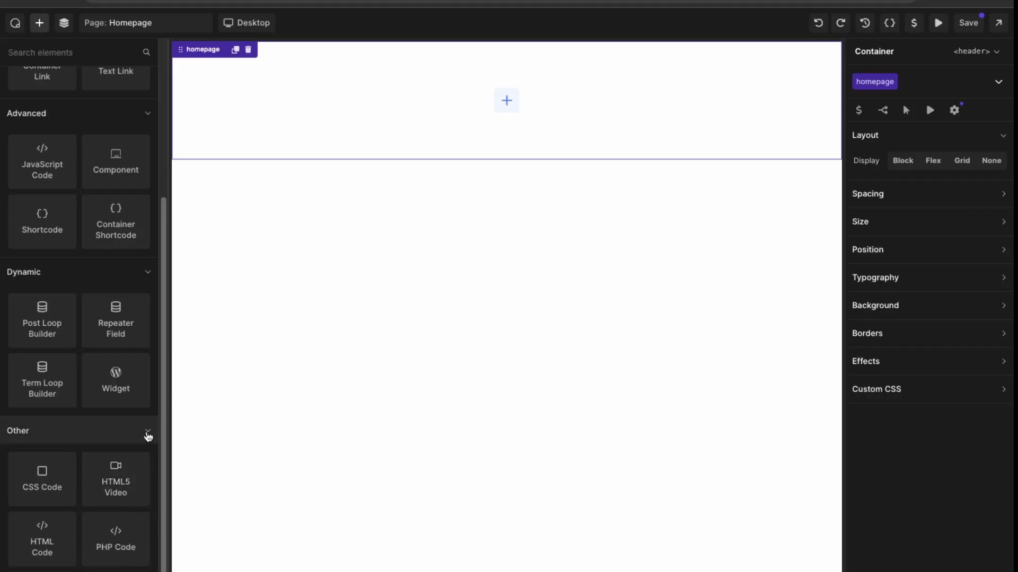
{"action": "left_click_drag", "start_coordinate": [164, 352], "coordinate": [164, 221]}
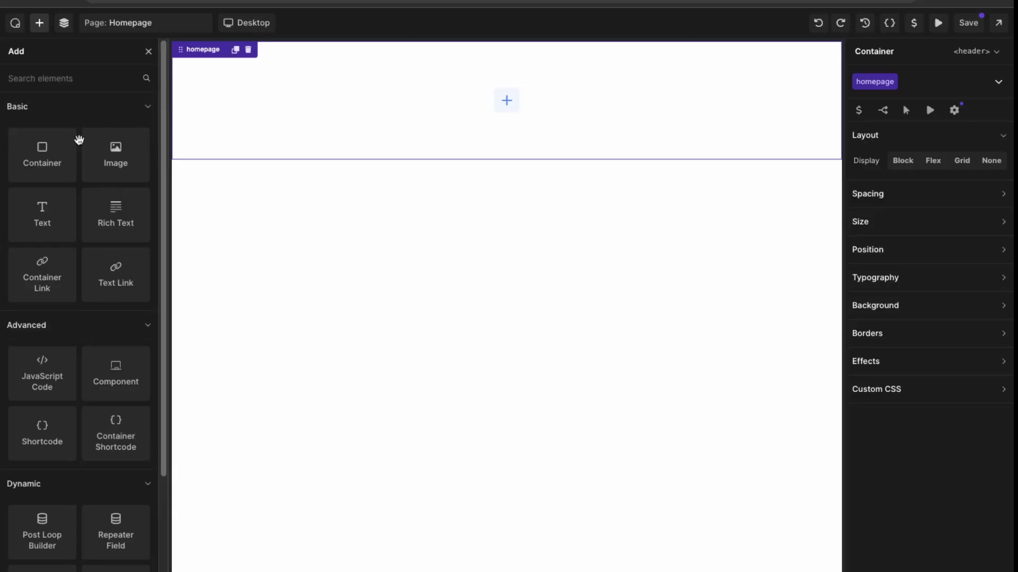
- Drag a Text element into the header as an h1 'Heading 1', then add an Image below it
{"action": "left_click_drag", "start_coordinate": [44, 227], "coordinate": [507, 107]}
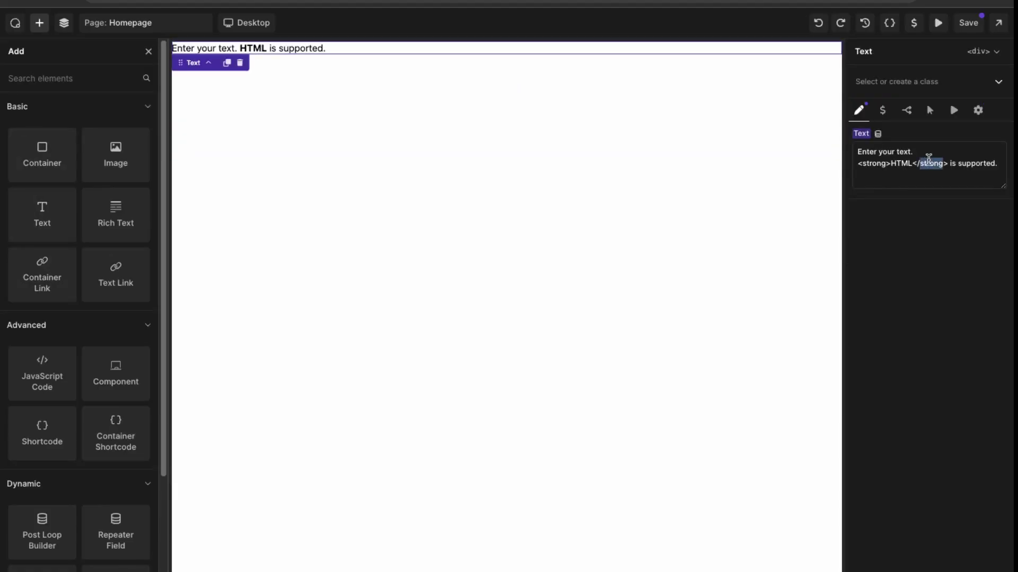
{"action": "left_click", "coordinate": [949, 75]}
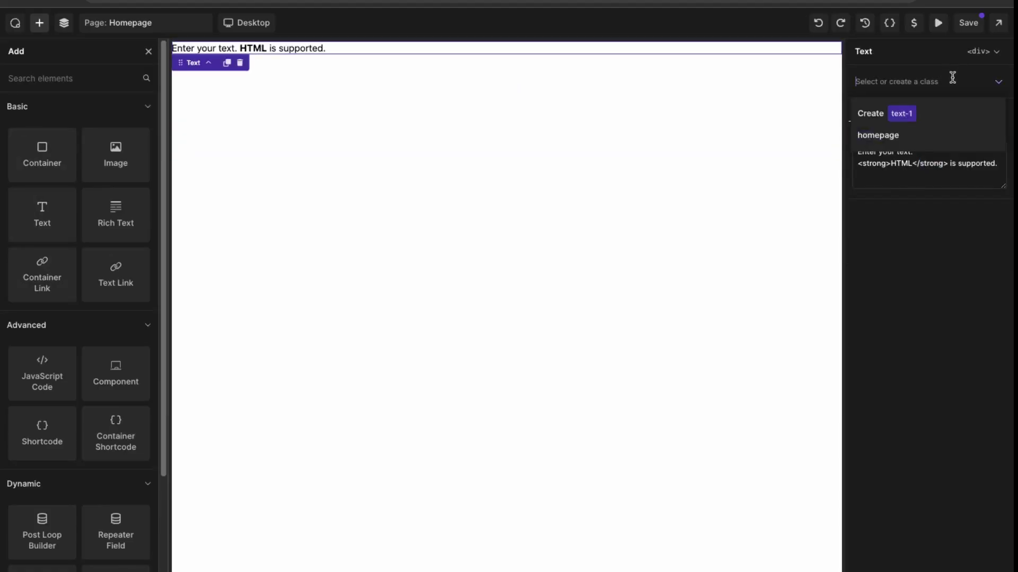
{"action": "left_click", "coordinate": [988, 53]}
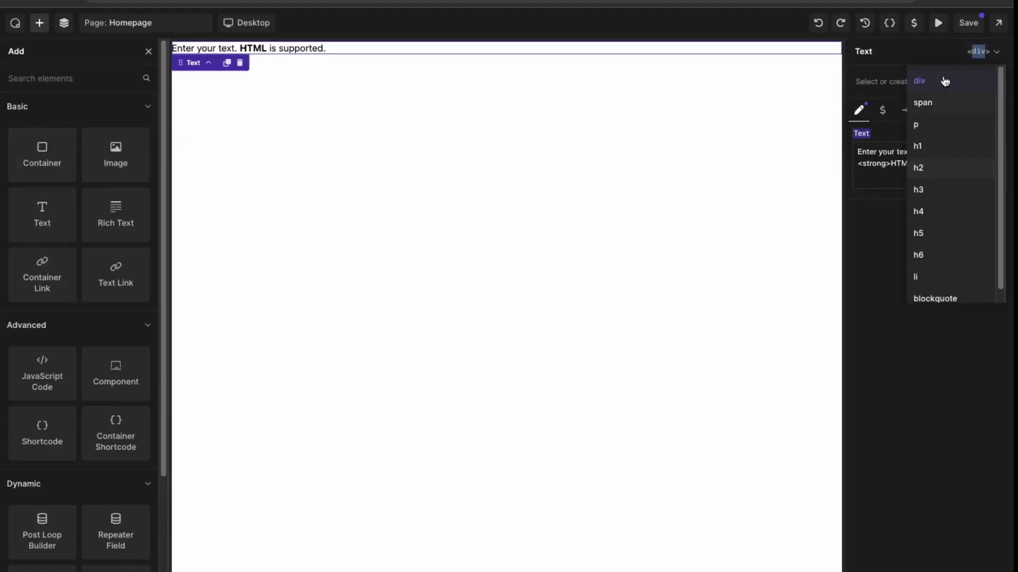
{"action": "key", "text": "Escape"}
{"action": "left_click", "coordinate": [988, 51]}
{"action": "left_click", "coordinate": [945, 146]}
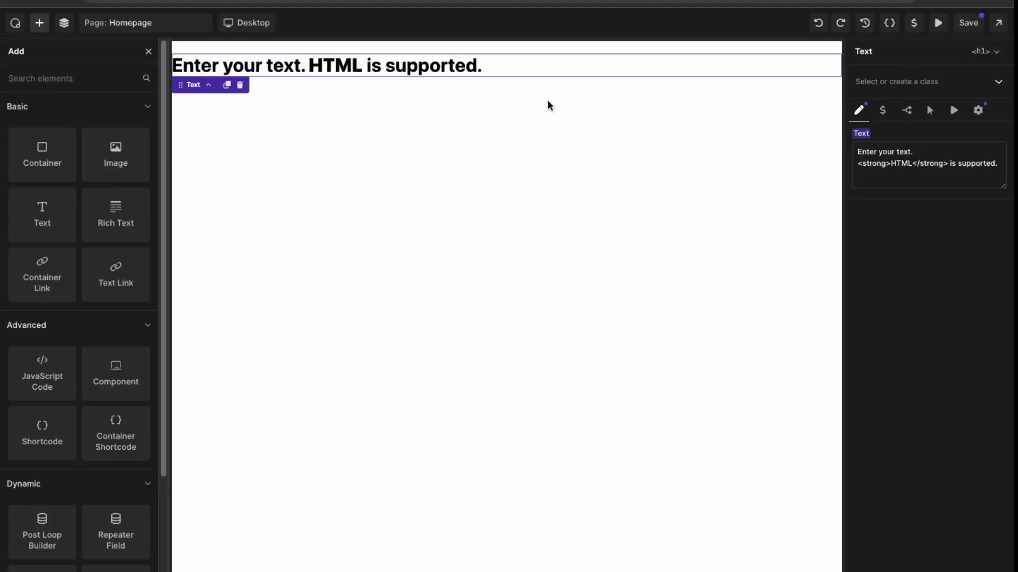
{"action": "left_click", "coordinate": [119, 170]}
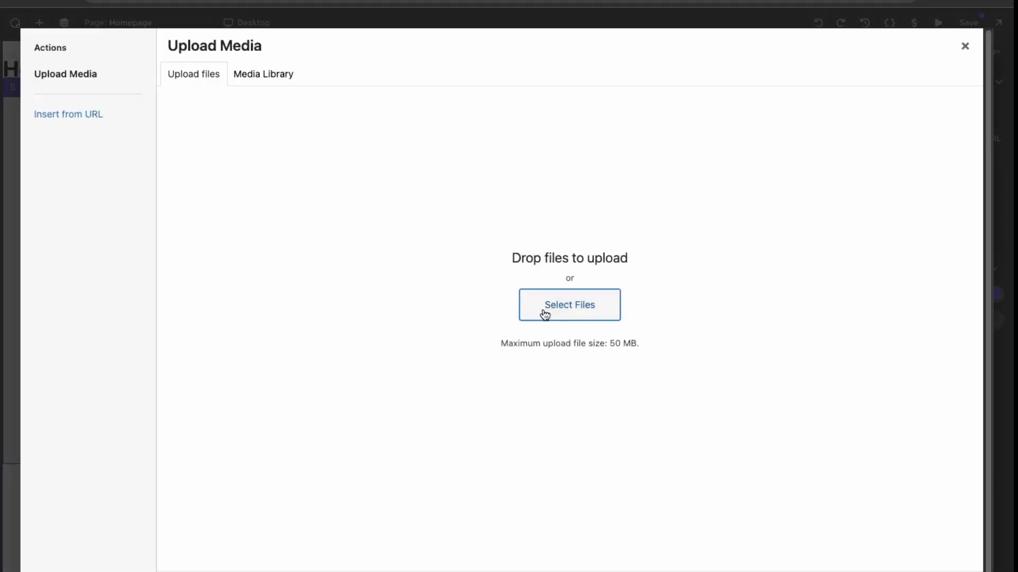
- Select the uploaded logo_1.jpeg Mapilit media logo for the image element
{"action": "left_click", "coordinate": [545, 315]}
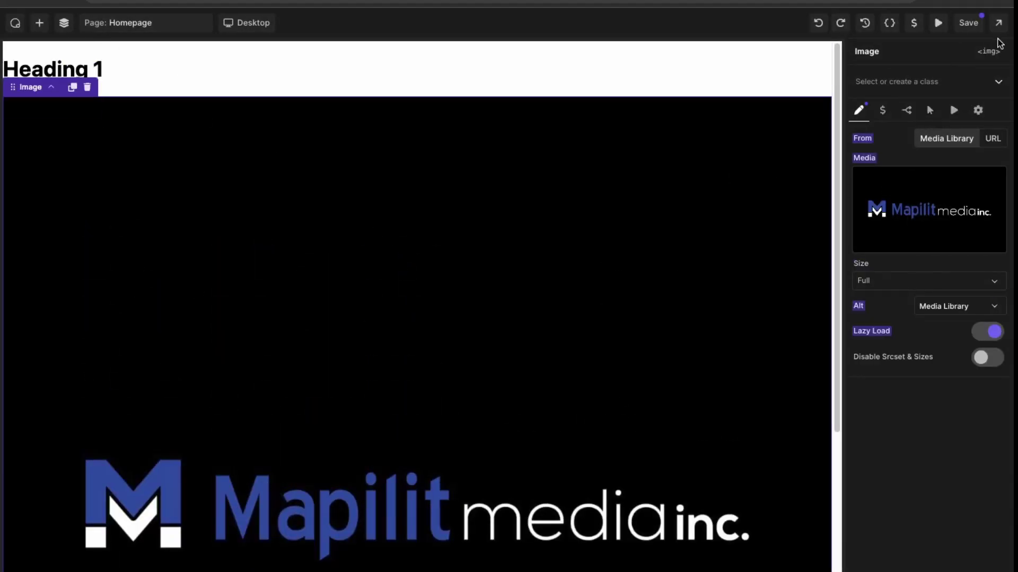
- Show the Structure tree and inspect the homepage header container and its Heading 1 text
{"action": "left_click", "coordinate": [488, 65]}
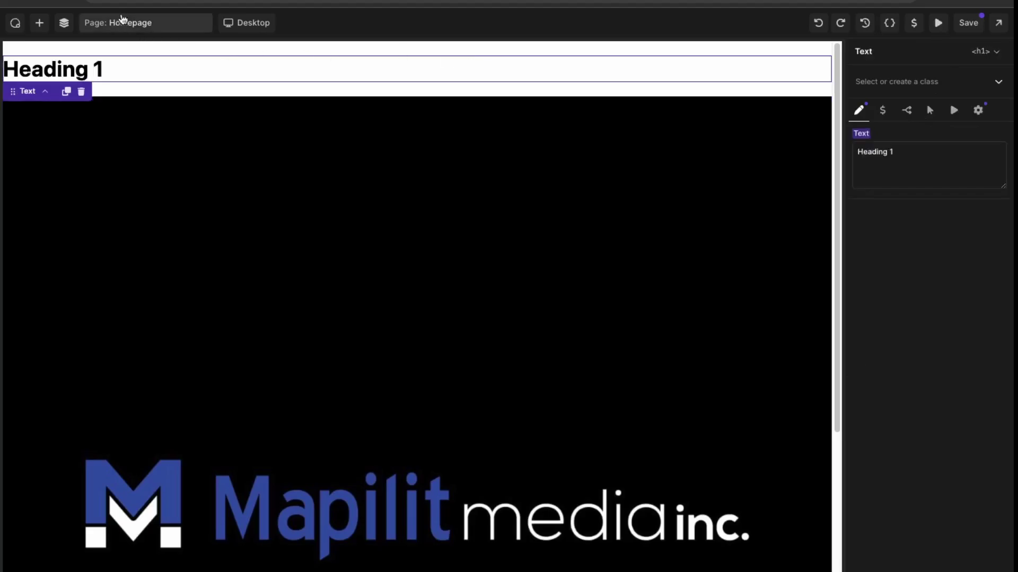
{"action": "left_click", "coordinate": [56, 23]}
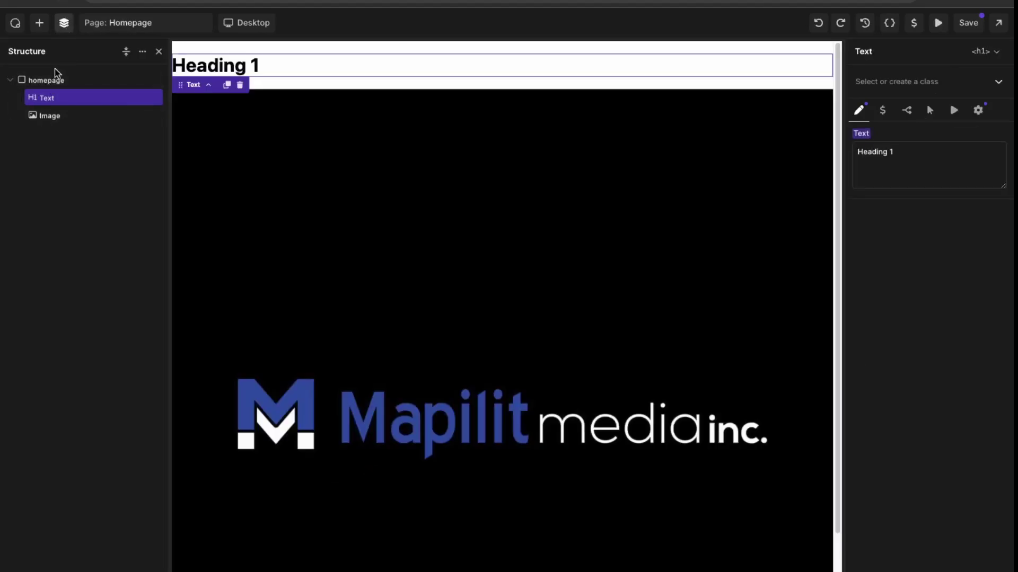
{"action": "left_click", "coordinate": [51, 81]}
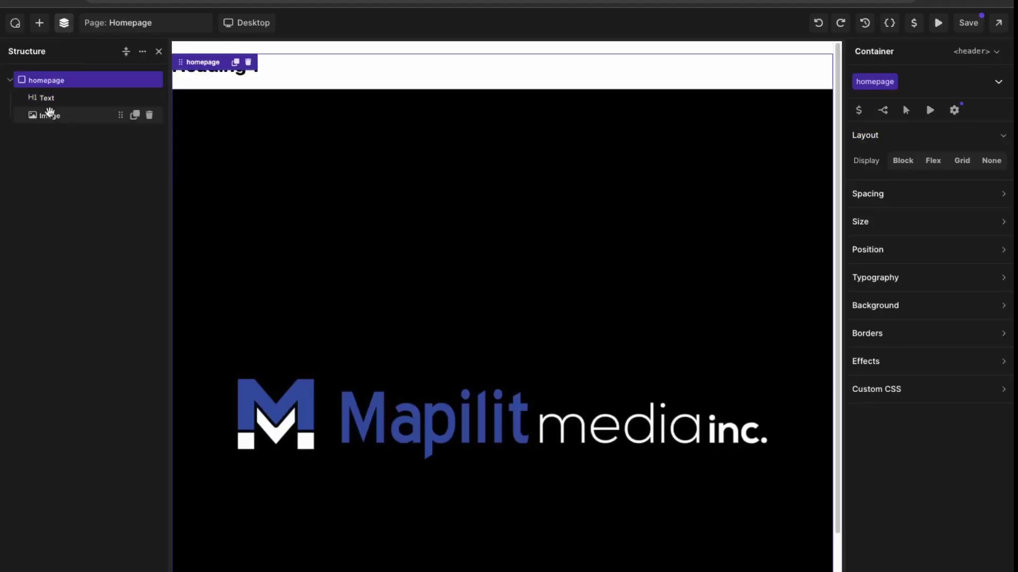
{"action": "left_click", "coordinate": [55, 97]}
{"action": "left_click", "coordinate": [60, 80]}
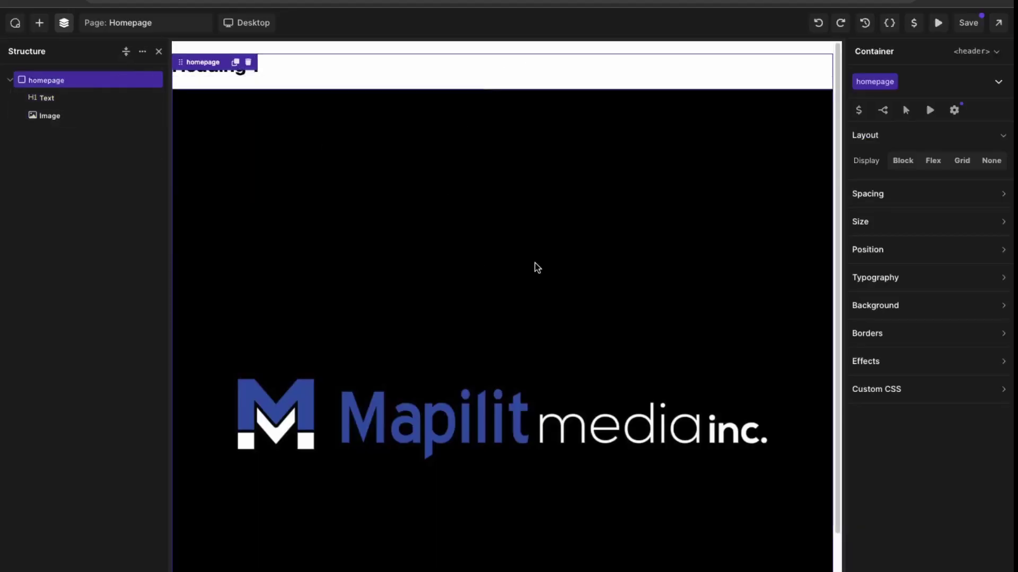
{"action": "scroll", "coordinate": [536, 266], "scroll_direction": "down", "scroll_amount": 4}
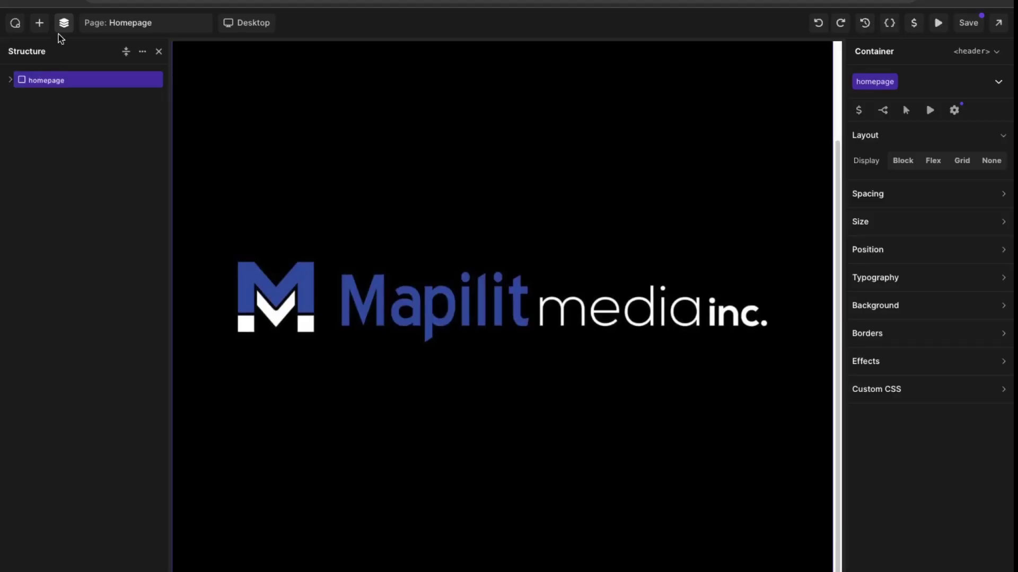
- Add a new Container element below the logo header
{"action": "left_click", "coordinate": [39, 23]}
{"action": "left_click", "coordinate": [48, 152]}
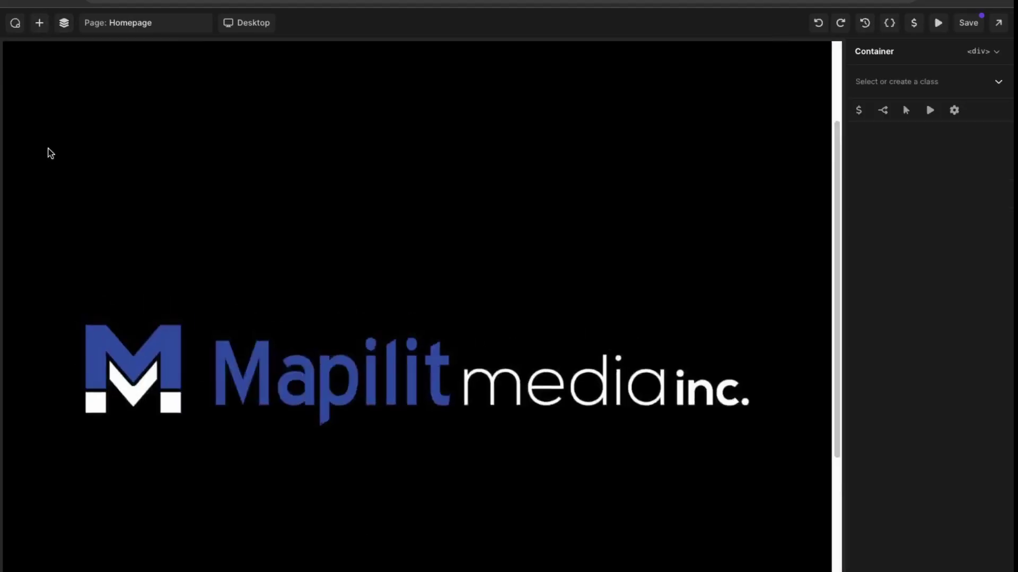
{"action": "left_click", "coordinate": [39, 23]}
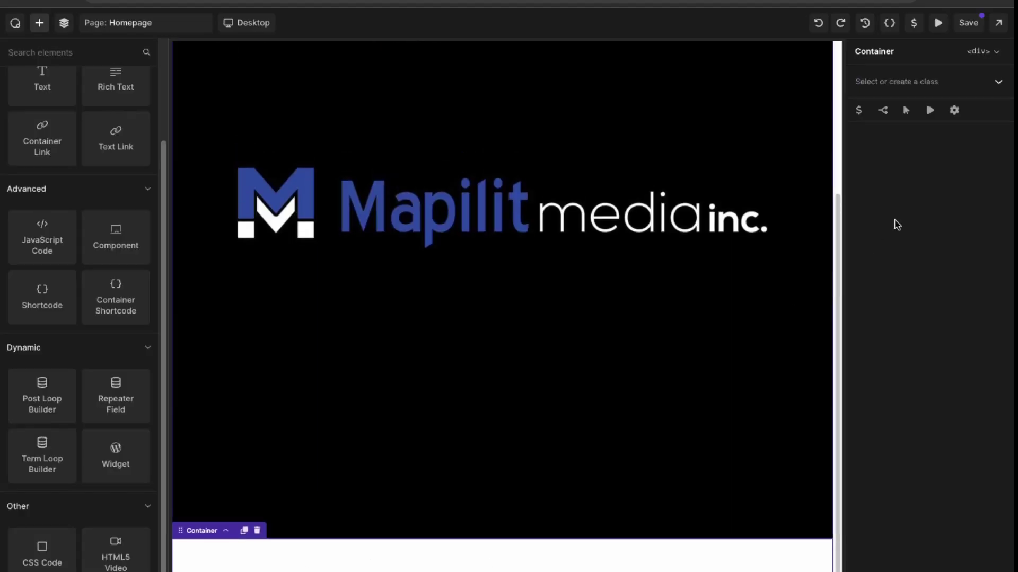
- Give the new container the class 'main' and set its Display to Flex
{"action": "left_click", "coordinate": [973, 85]}
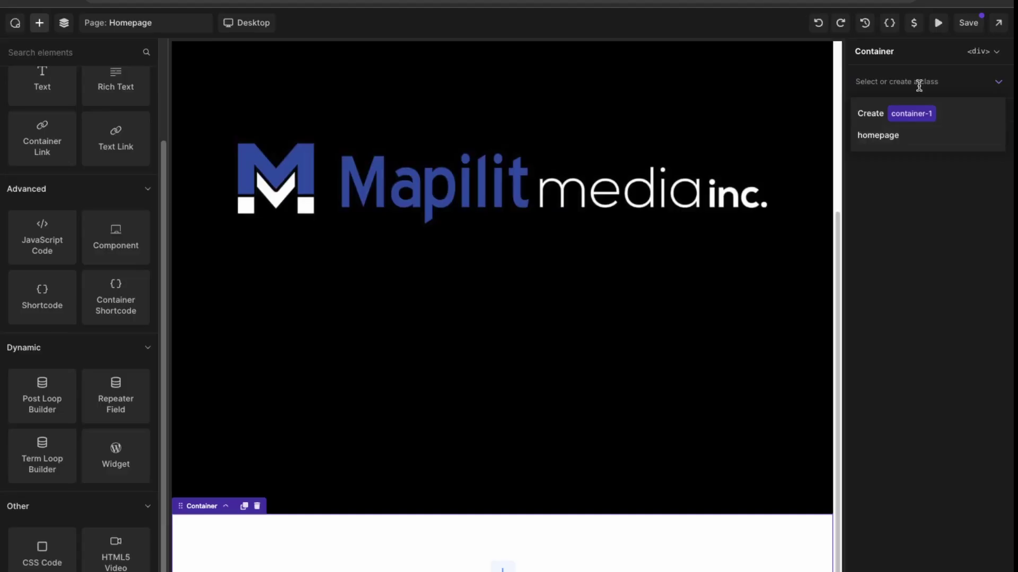
{"action": "type", "text": "main"}
{"action": "key", "text": "Return"}
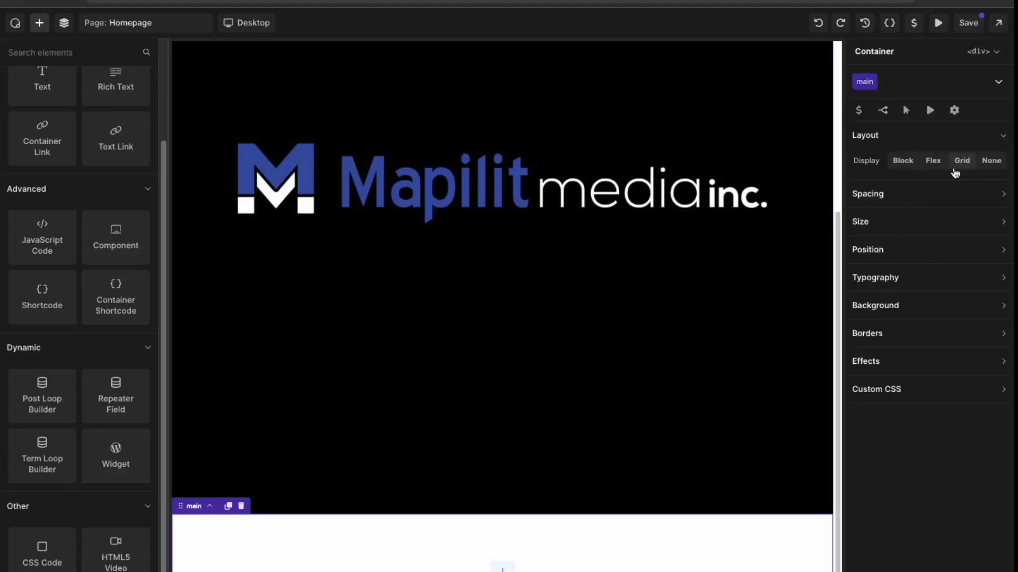
{"action": "left_click", "coordinate": [934, 161]}
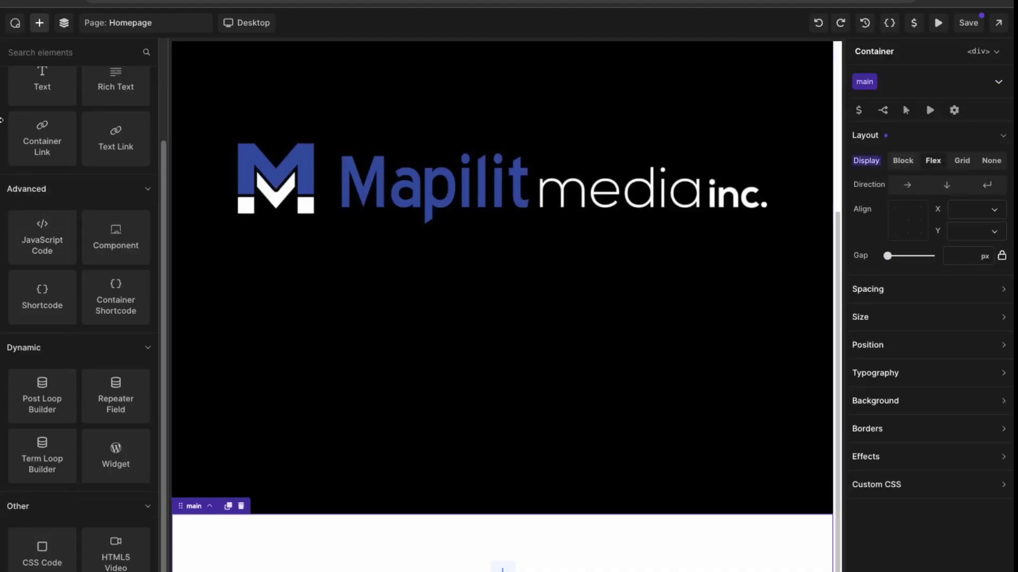
{"action": "scroll", "coordinate": [304, 317], "scroll_direction": "up", "scroll_amount": 4}
{"action": "scroll", "coordinate": [305, 317], "scroll_direction": "down", "scroll_amount": 4}
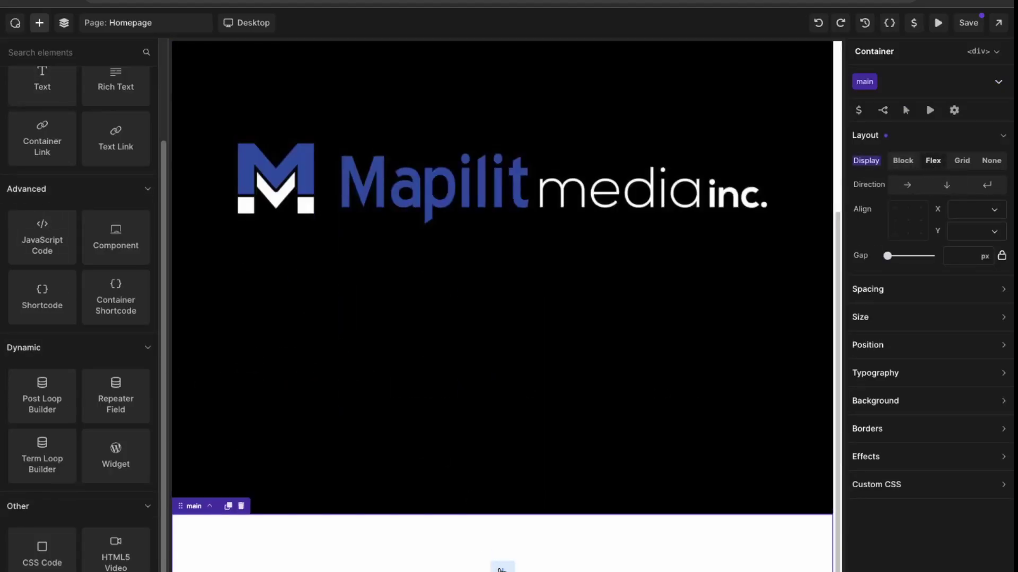
- Add three Image elements inside the main container
{"action": "scroll", "coordinate": [154, 254], "scroll_direction": "up", "scroll_amount": 3}
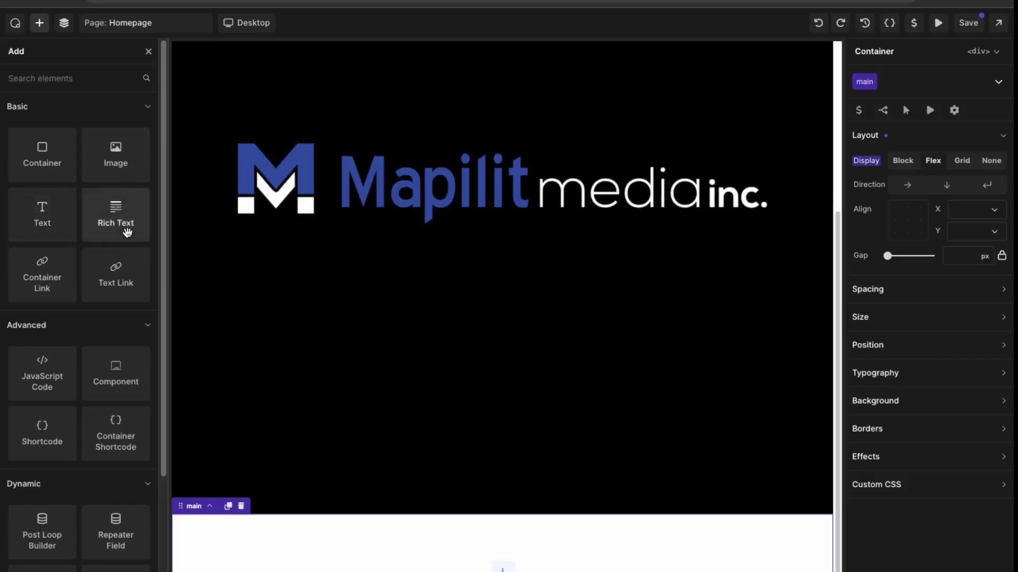
{"action": "left_click", "coordinate": [118, 153]}
{"action": "left_click", "coordinate": [63, 22]}
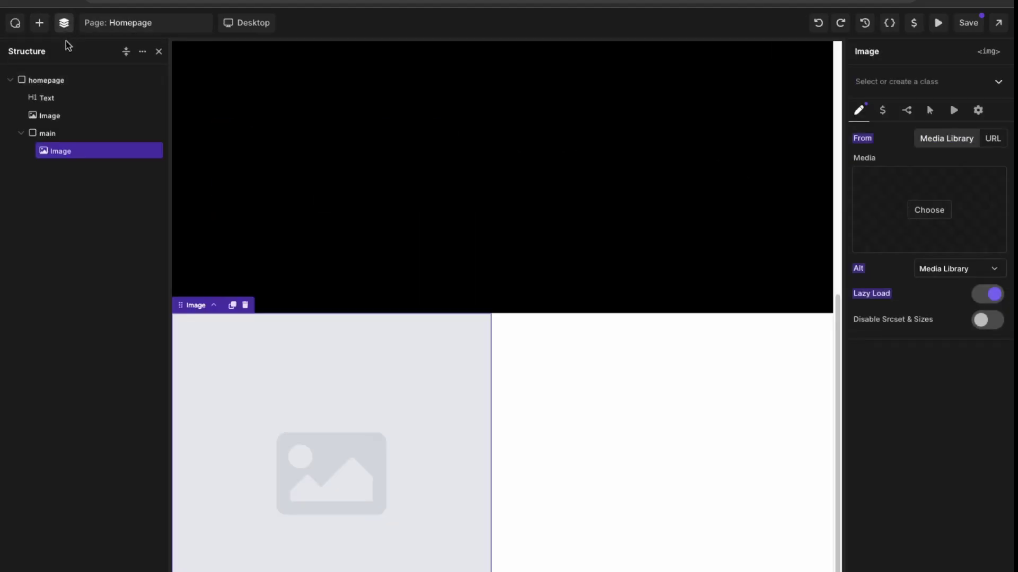
{"action": "left_click", "coordinate": [79, 133]}
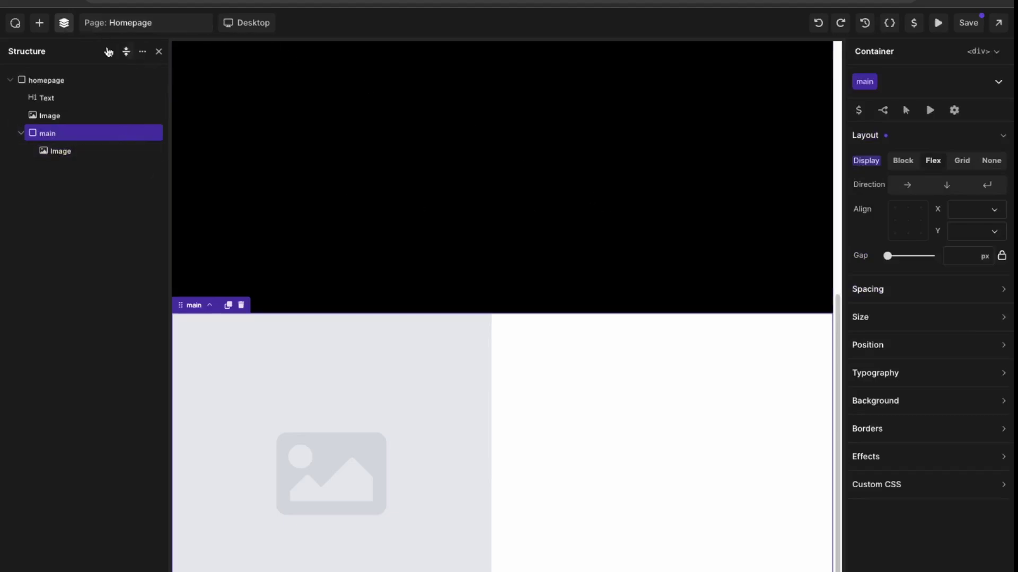
{"action": "left_click", "coordinate": [39, 22]}
{"action": "left_click", "coordinate": [127, 165]}
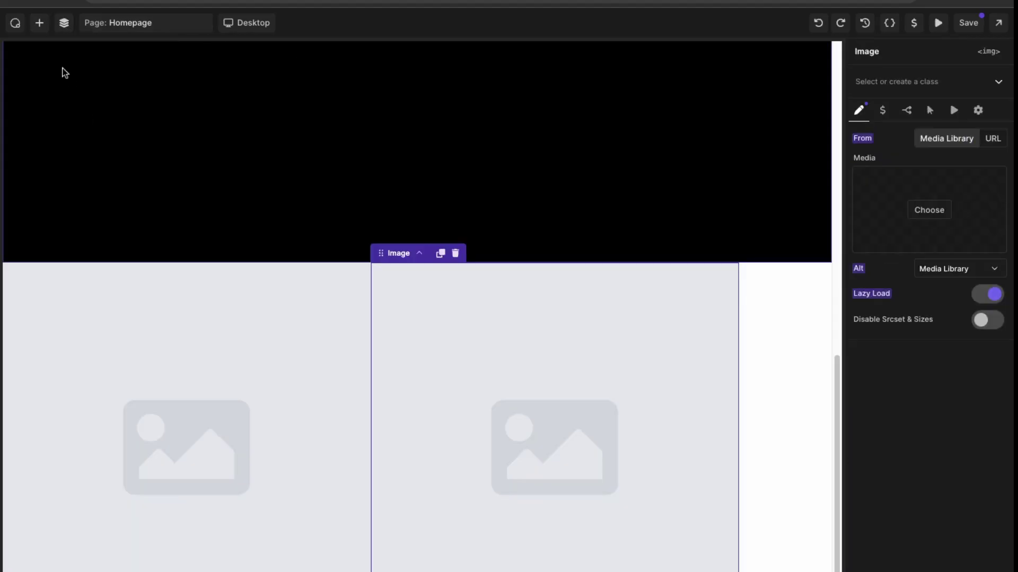
{"action": "left_click", "coordinate": [40, 22]}
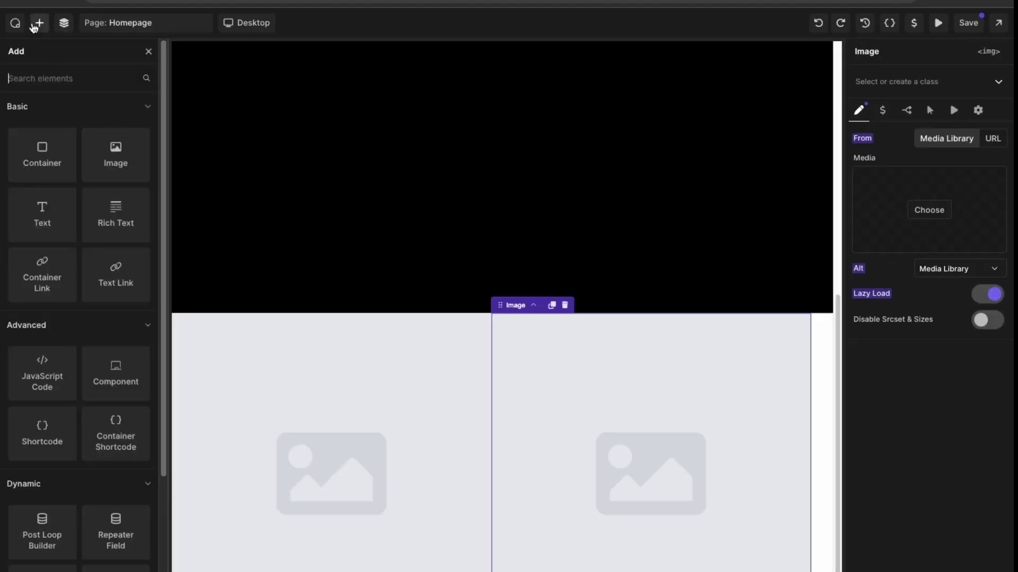
{"action": "left_click", "coordinate": [128, 148]}
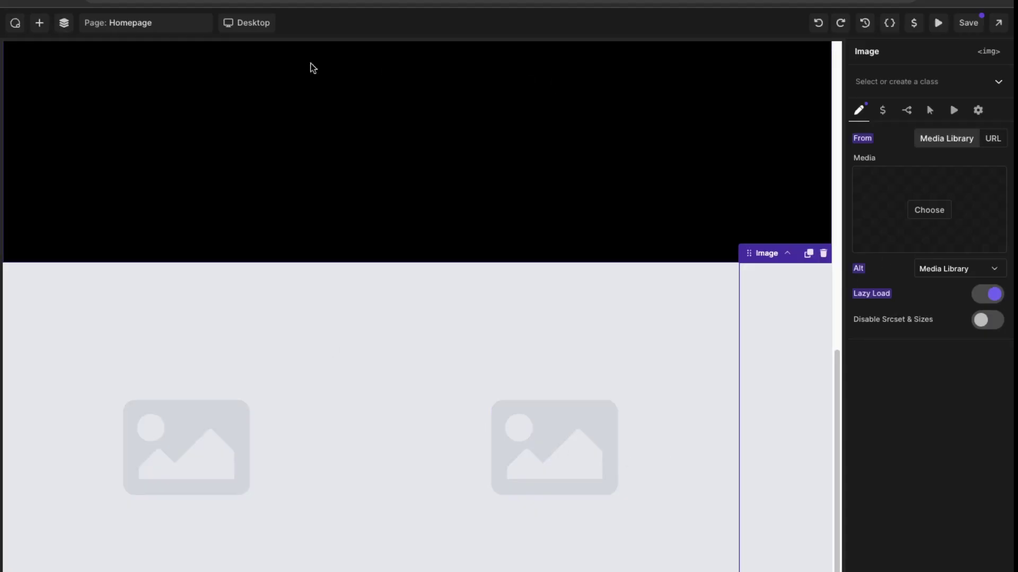
- Select main in the Structure tree and set its flex Direction to vertical (down arrow)
{"action": "left_click", "coordinate": [65, 24]}
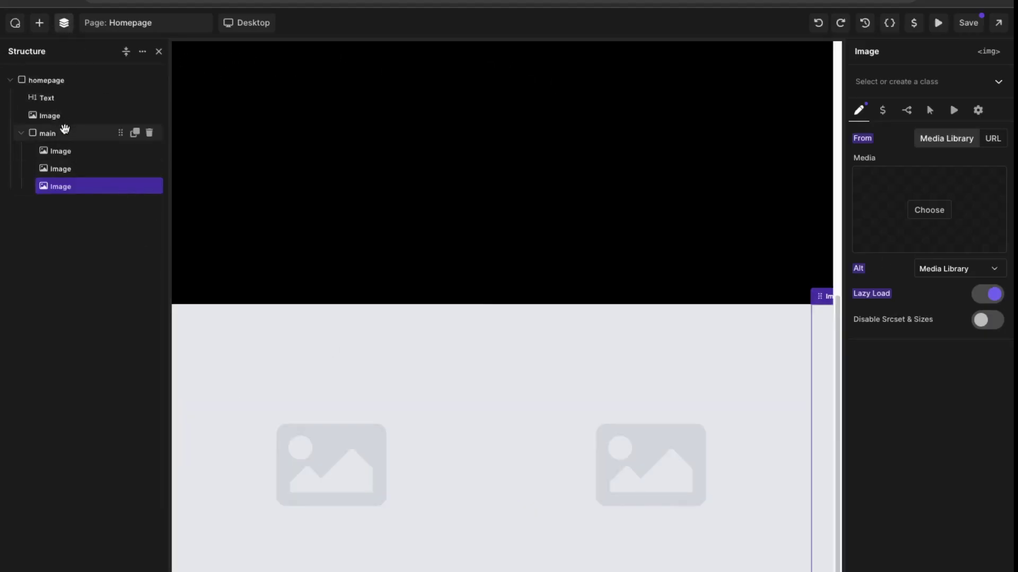
{"action": "left_click", "coordinate": [64, 133]}
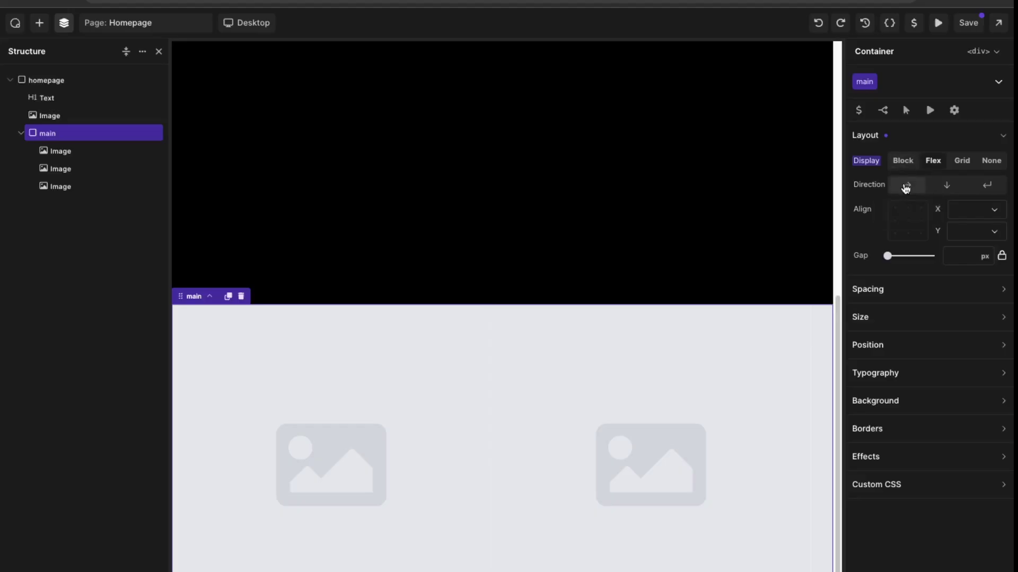
{"action": "left_click", "coordinate": [947, 186]}
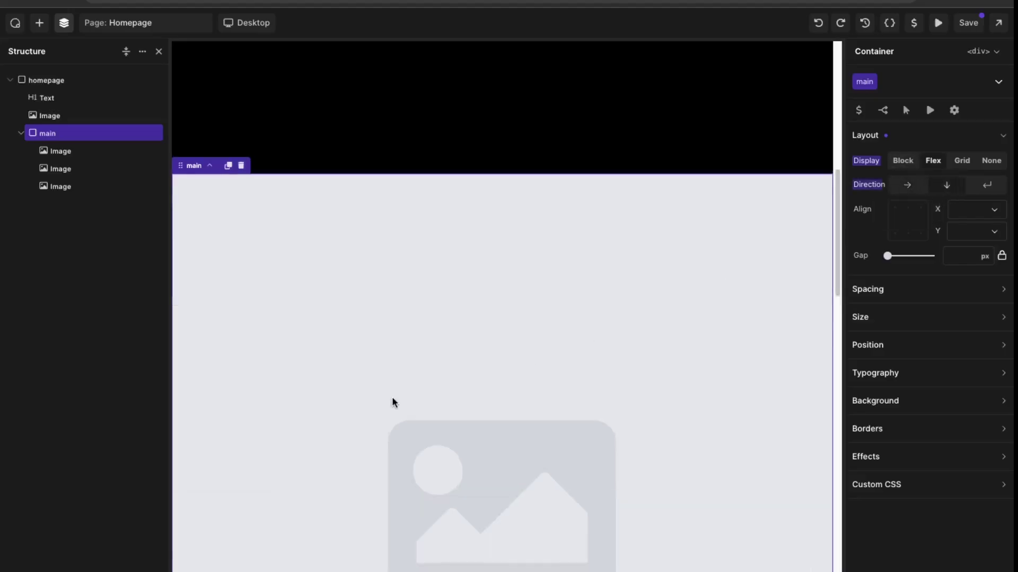
{"action": "scroll", "coordinate": [393, 400], "scroll_direction": "down", "scroll_amount": 10}
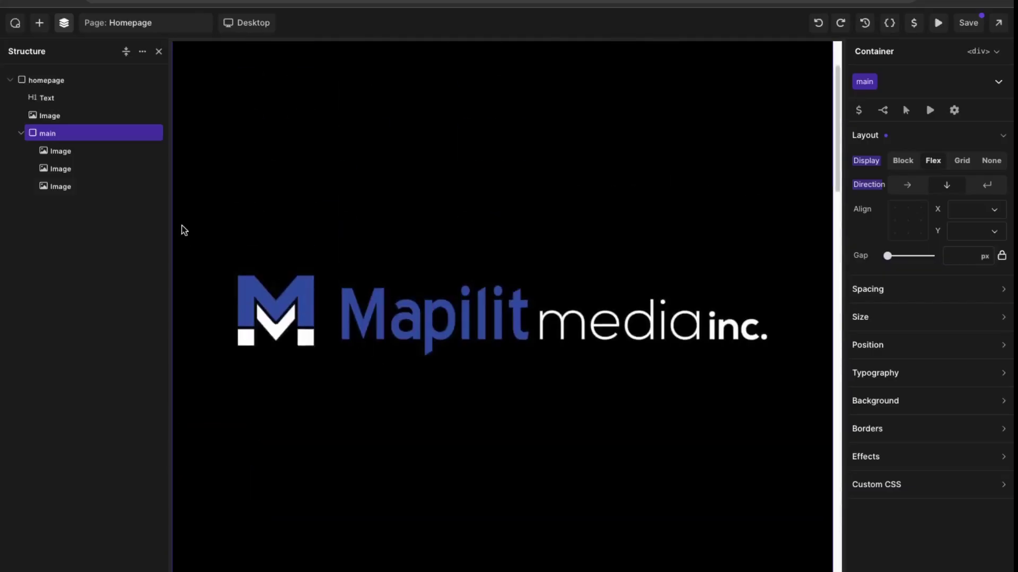
- Look through the History, stylesheets and Selectors lists, ending on the Variables panel
{"action": "left_click", "coordinate": [47, 80]}
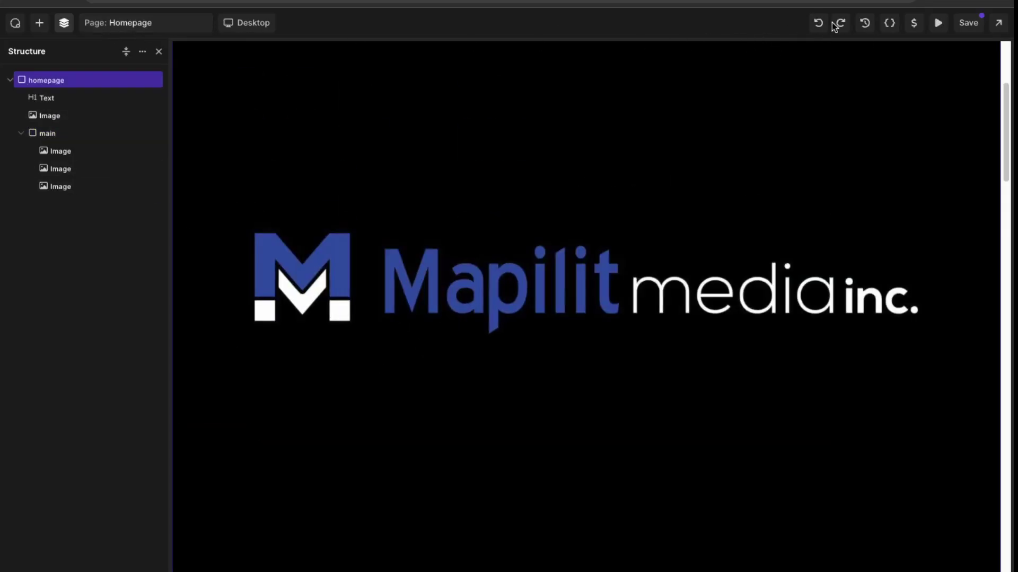
{"action": "left_click", "coordinate": [867, 28]}
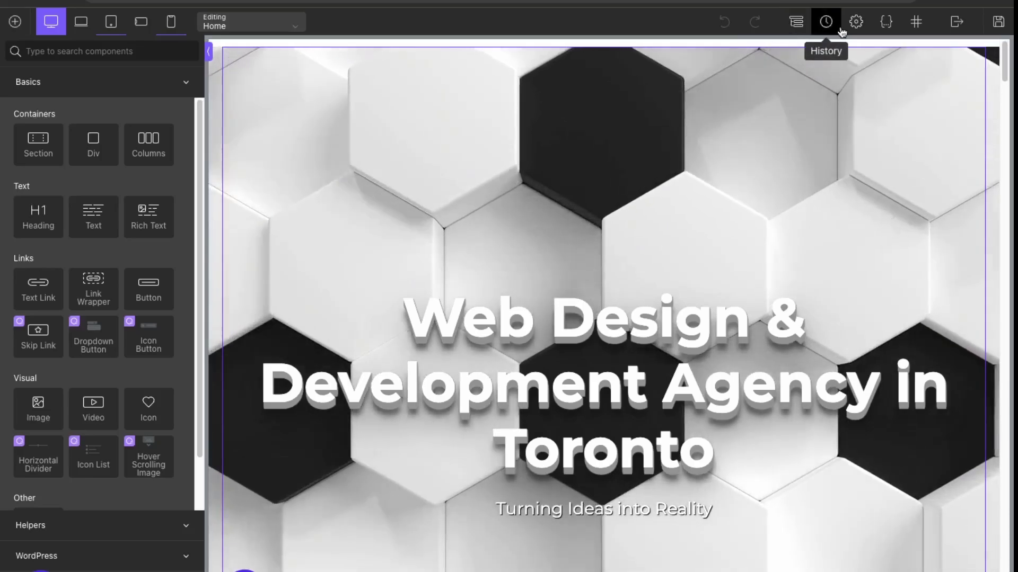
{"action": "left_click", "coordinate": [826, 22]}
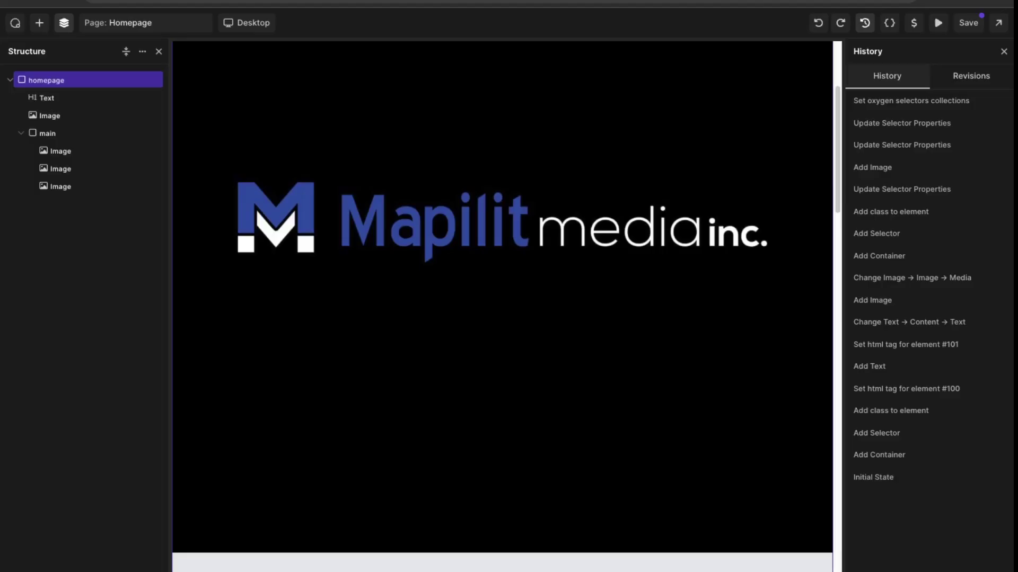
{"action": "left_click", "coordinate": [890, 27]}
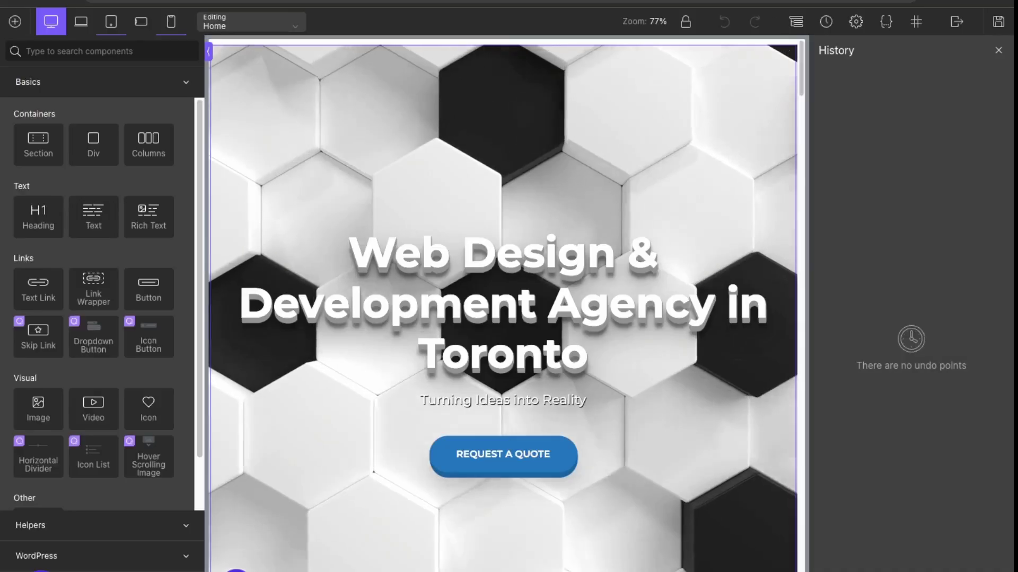
{"action": "left_click", "coordinate": [884, 23]}
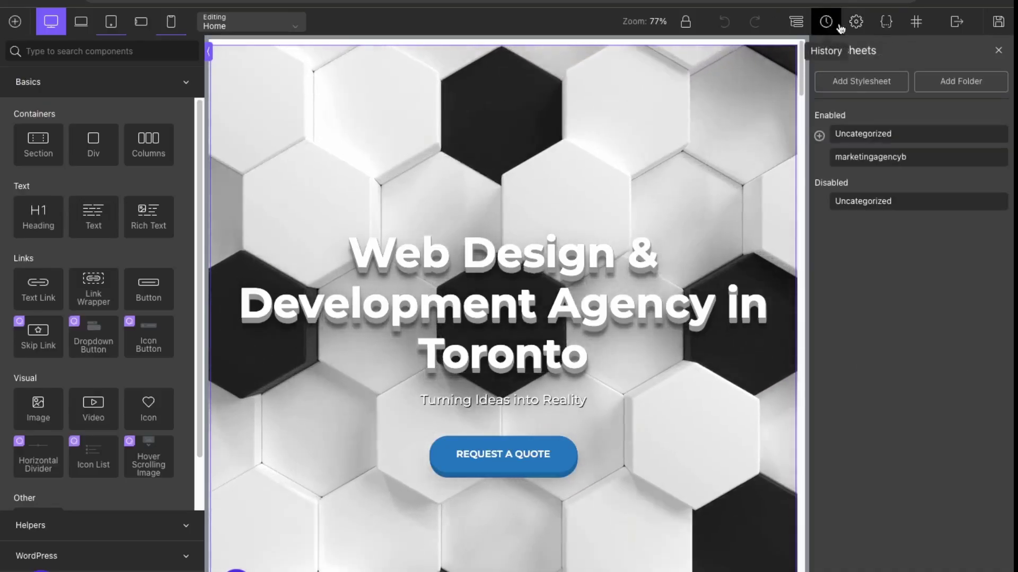
{"action": "left_click", "coordinate": [886, 22]}
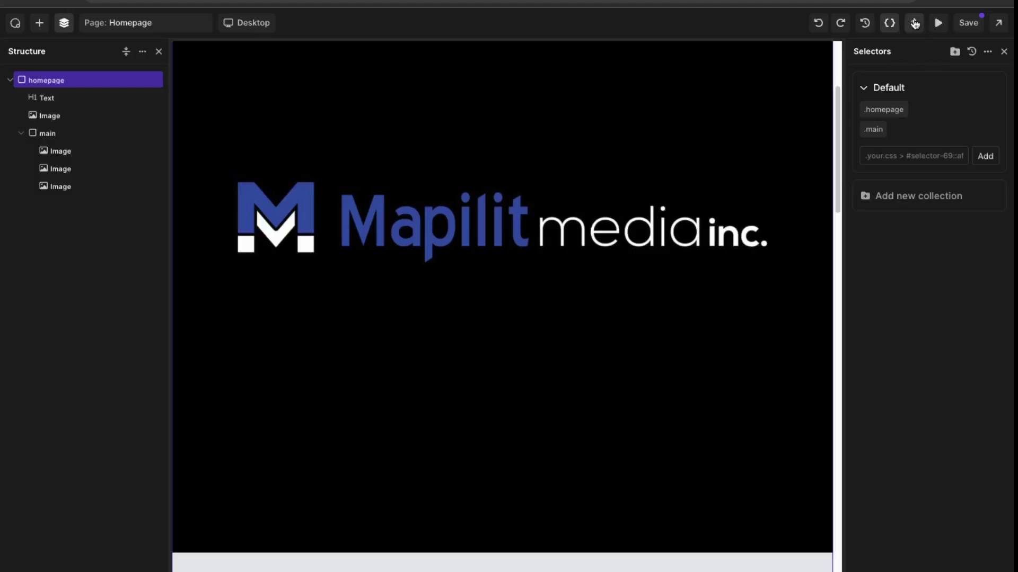
{"action": "left_click", "coordinate": [915, 23]}
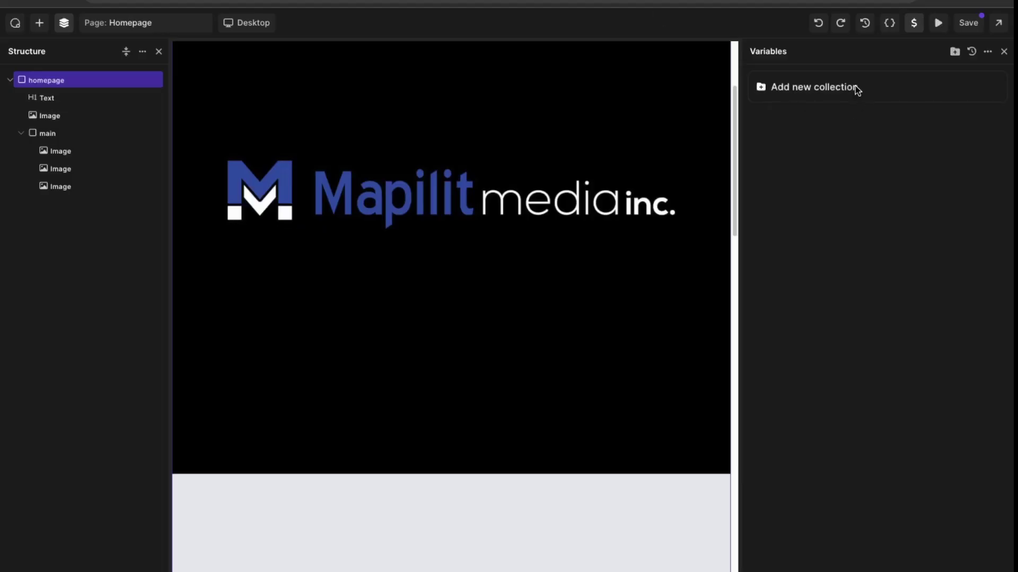
- Check the Add Variable options in Collection 1, then save the Homepage
{"action": "left_click", "coordinate": [856, 90]}
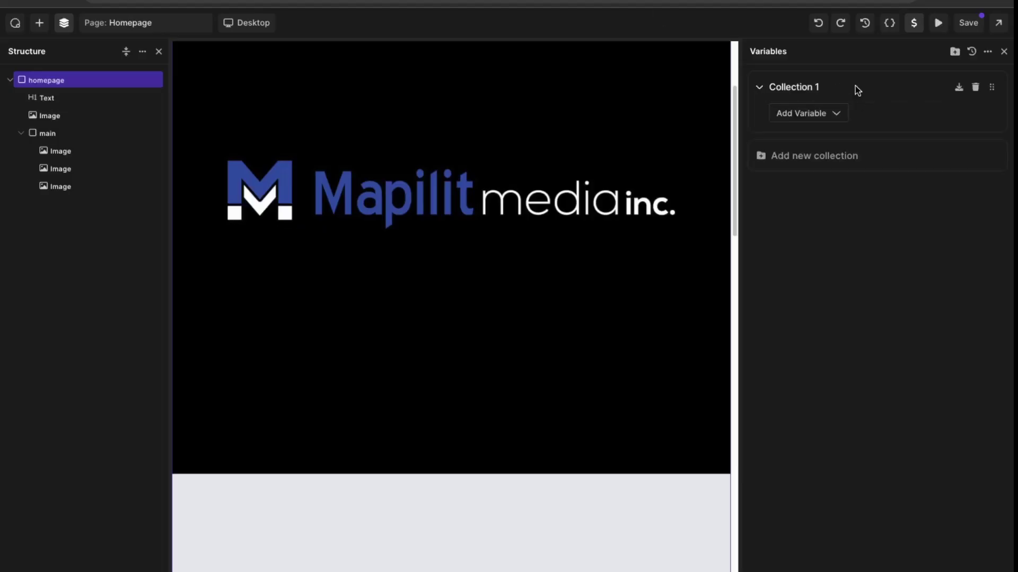
{"action": "left_click", "coordinate": [836, 114]}
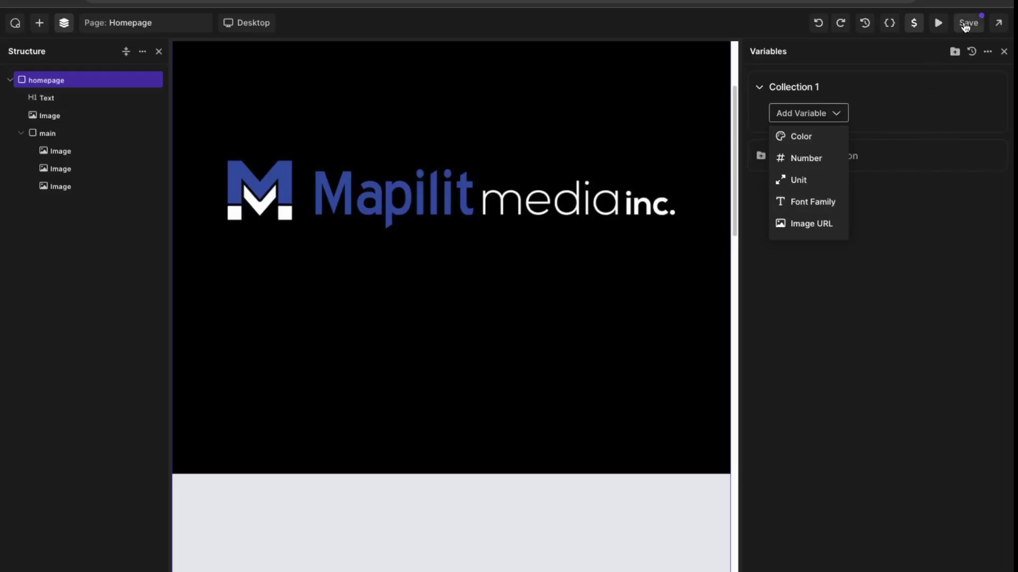
{"action": "left_click", "coordinate": [957, 24]}
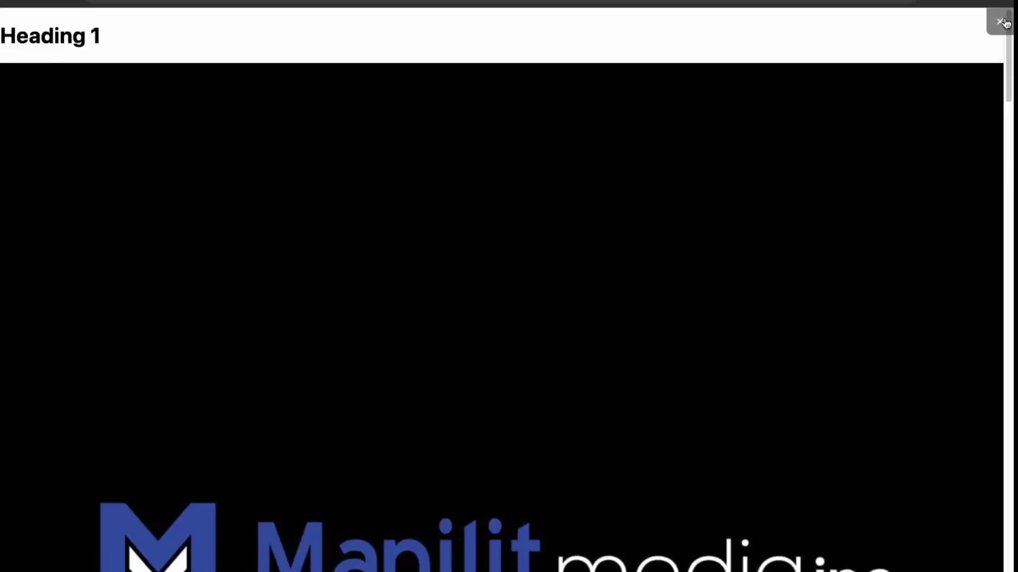
- Close the page preview and collapse the main and homepage rows in the Structure tree
{"action": "left_click", "coordinate": [1005, 16]}
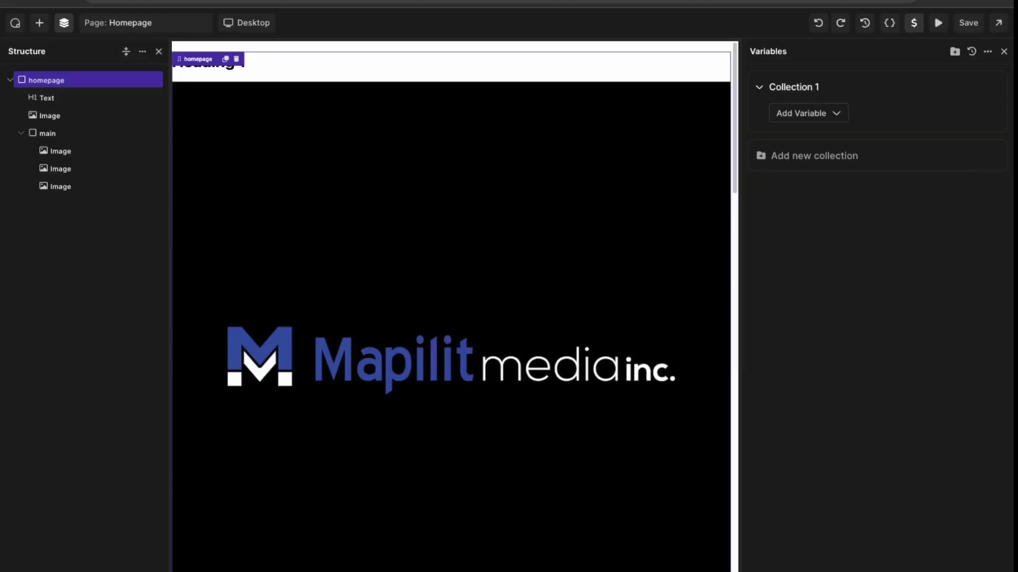
{"action": "scroll", "coordinate": [308, 352], "scroll_direction": "down", "scroll_amount": 5}
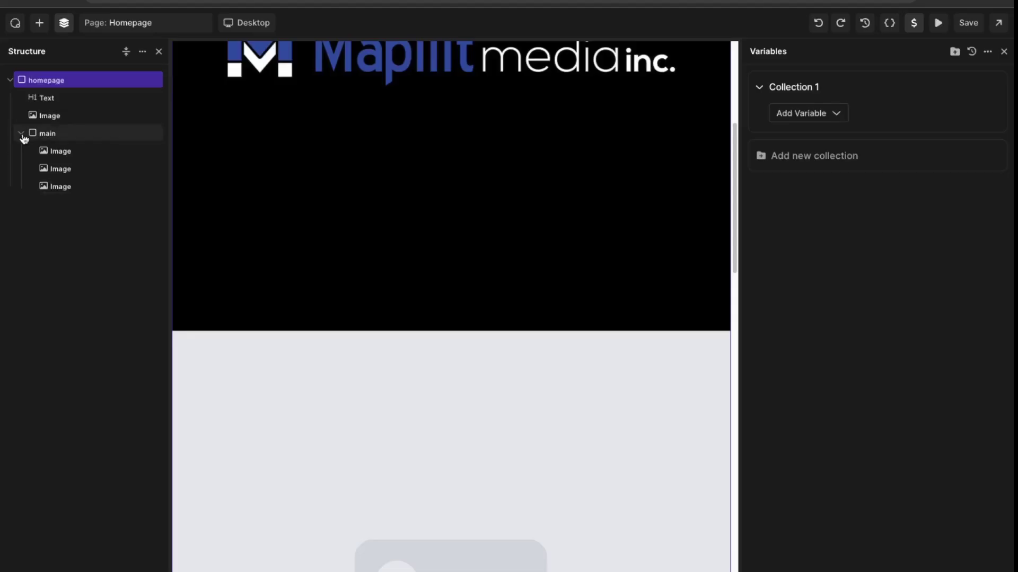
{"action": "left_click", "coordinate": [22, 133]}
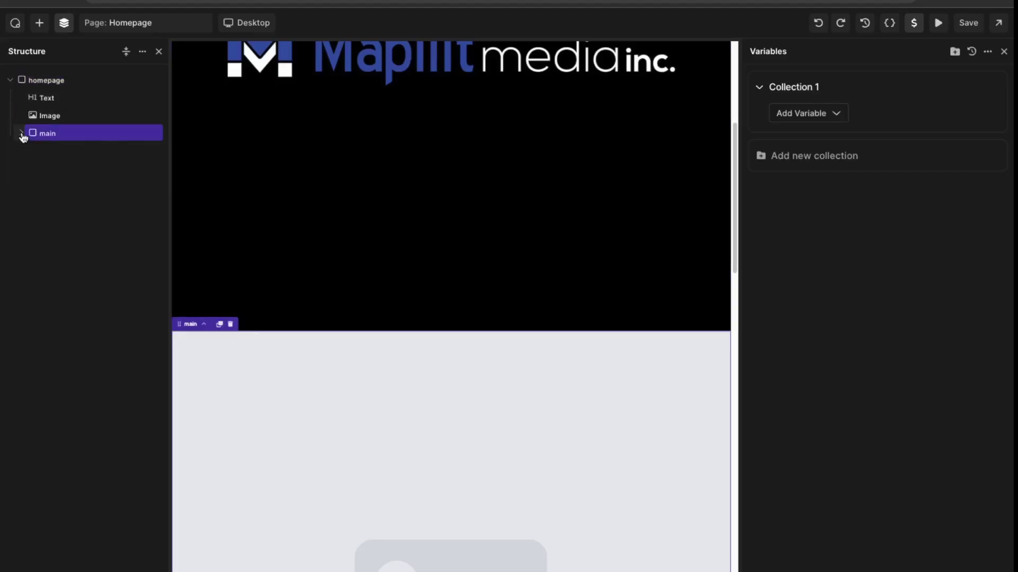
{"action": "left_click", "coordinate": [10, 80]}
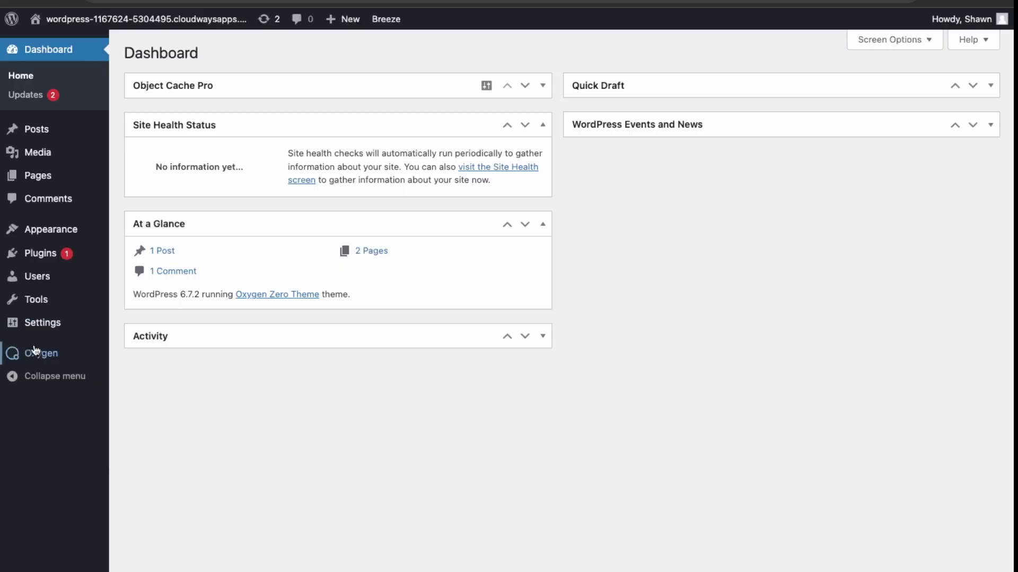
- Go to Oxygen Settings and review the Performance, Post Types and Advanced pages
{"action": "mouse_move", "coordinate": [42, 353]}
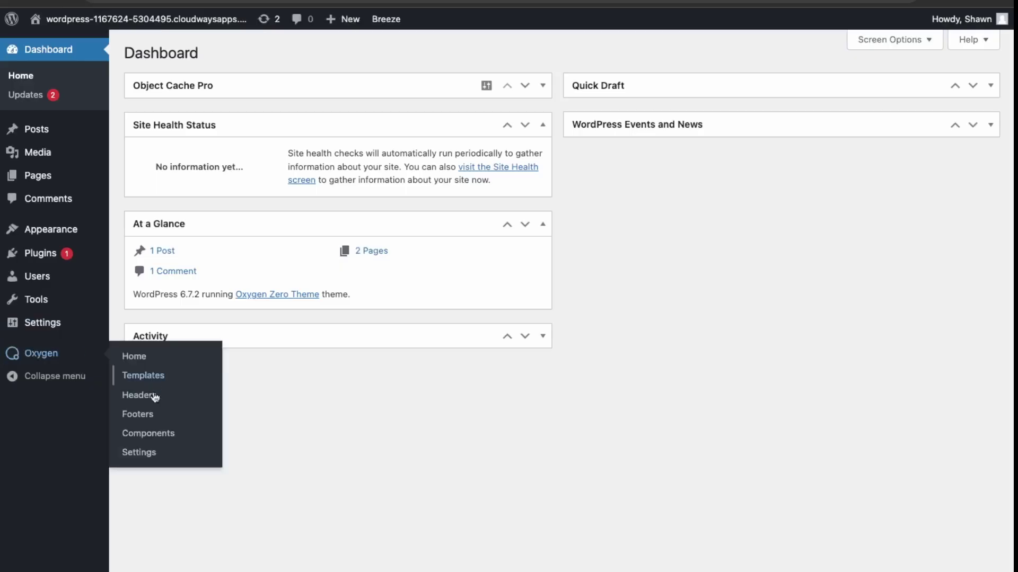
{"action": "left_click", "coordinate": [147, 455]}
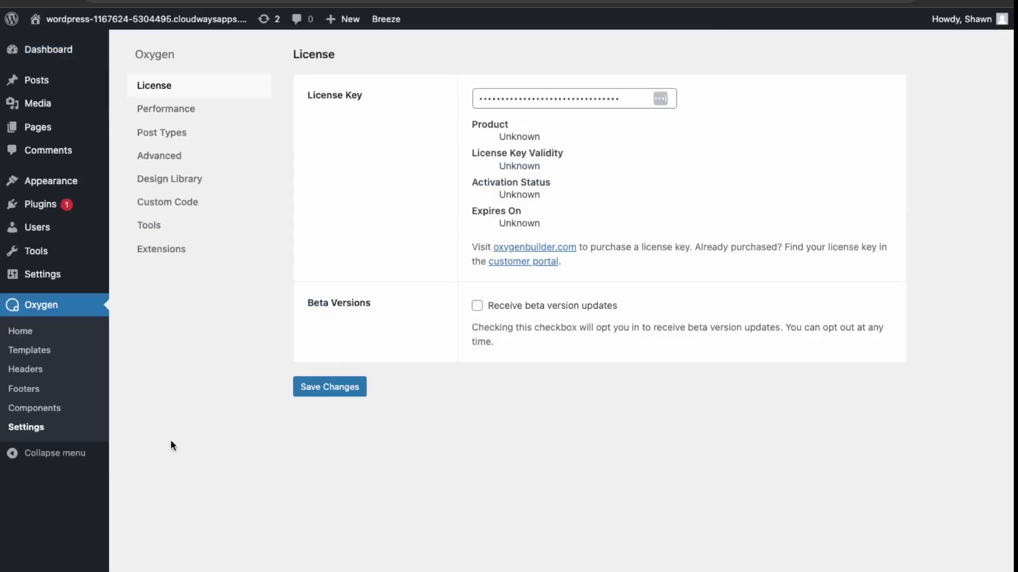
{"action": "left_click", "coordinate": [80, 453]}
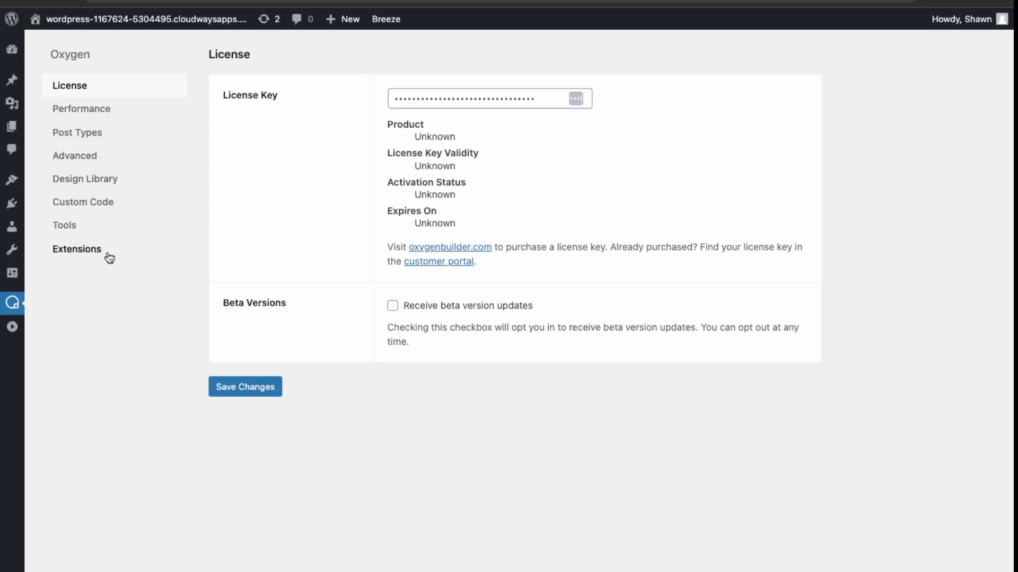
{"action": "left_click", "coordinate": [66, 114]}
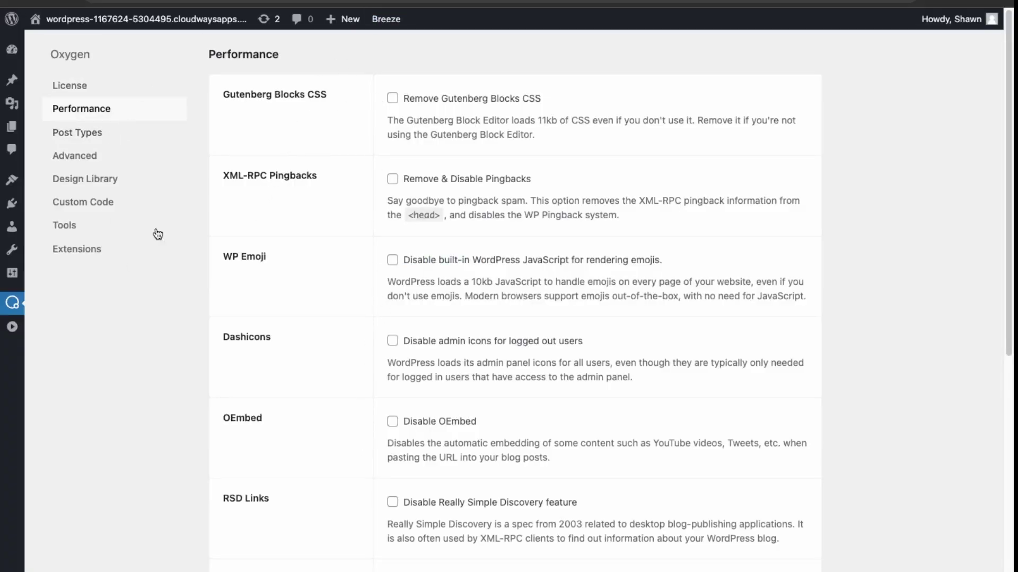
{"action": "left_click", "coordinate": [88, 137]}
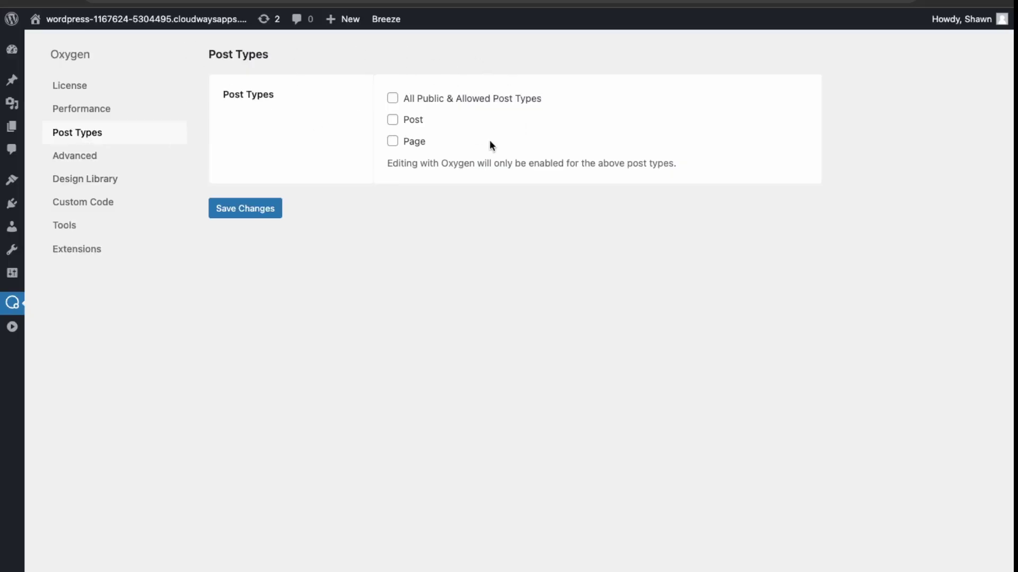
{"action": "left_click", "coordinate": [92, 165]}
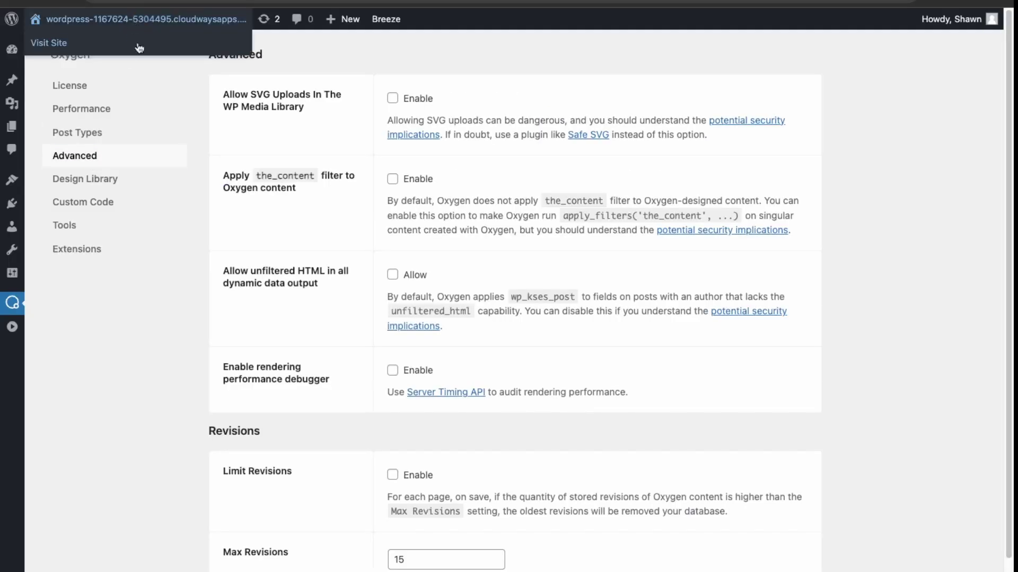
- Enable Full Site Import in Design Library settings, then go to Custom Code settings
{"action": "scroll", "coordinate": [342, 218], "scroll_direction": "down", "scroll_amount": 2}
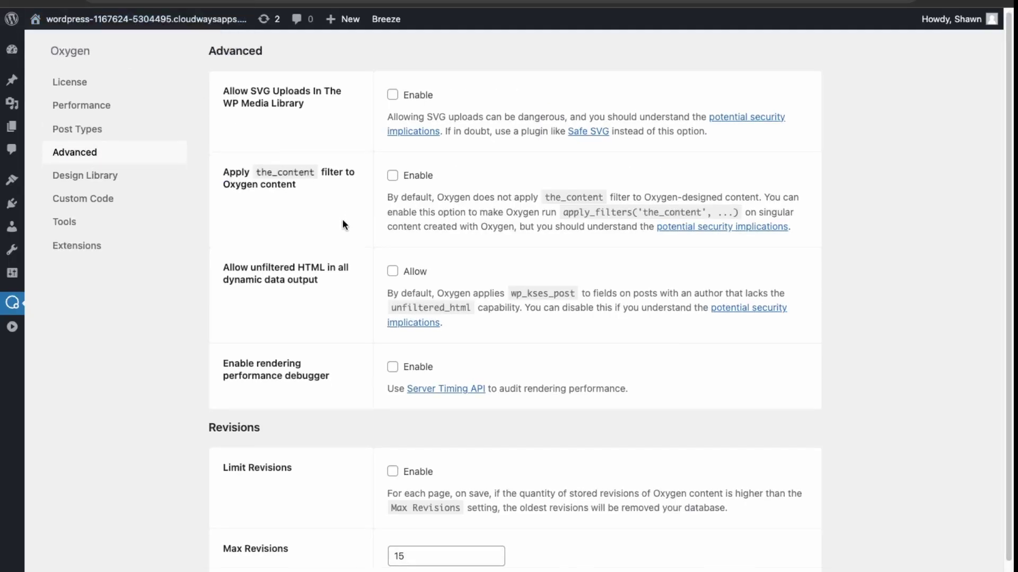
{"action": "scroll", "coordinate": [342, 218], "scroll_direction": "up", "scroll_amount": 2}
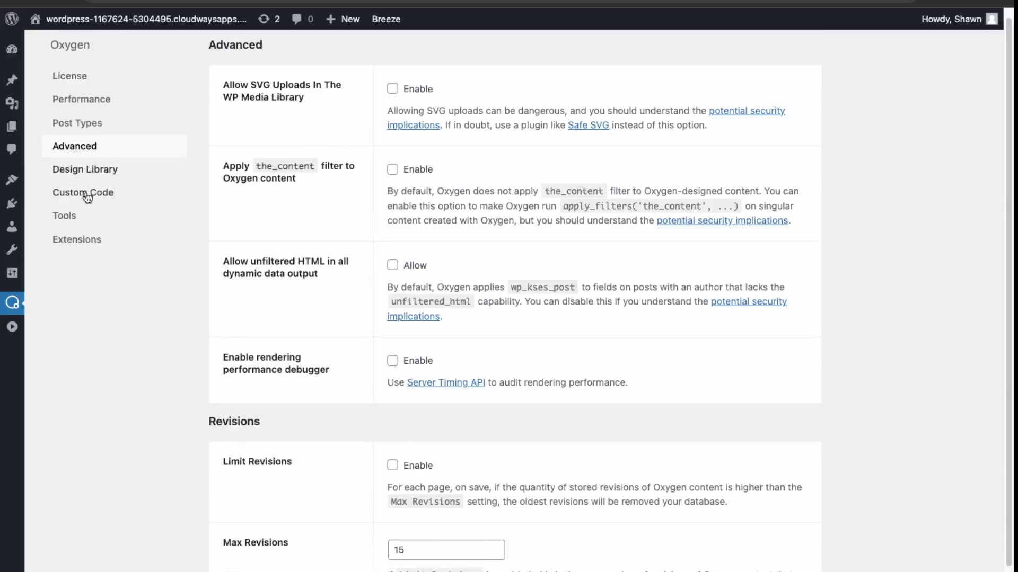
{"action": "left_click", "coordinate": [88, 175]}
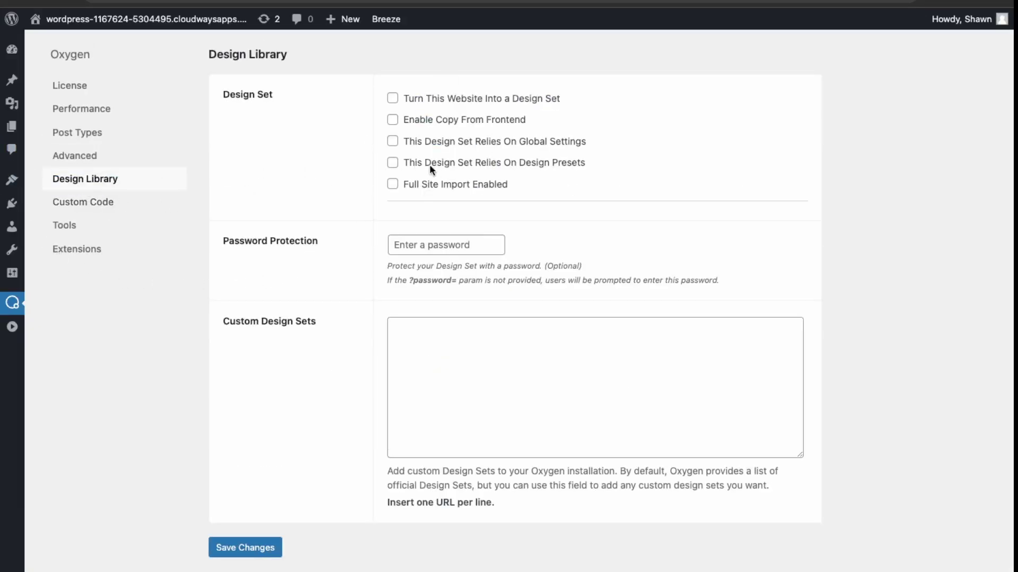
{"action": "left_click", "coordinate": [455, 185]}
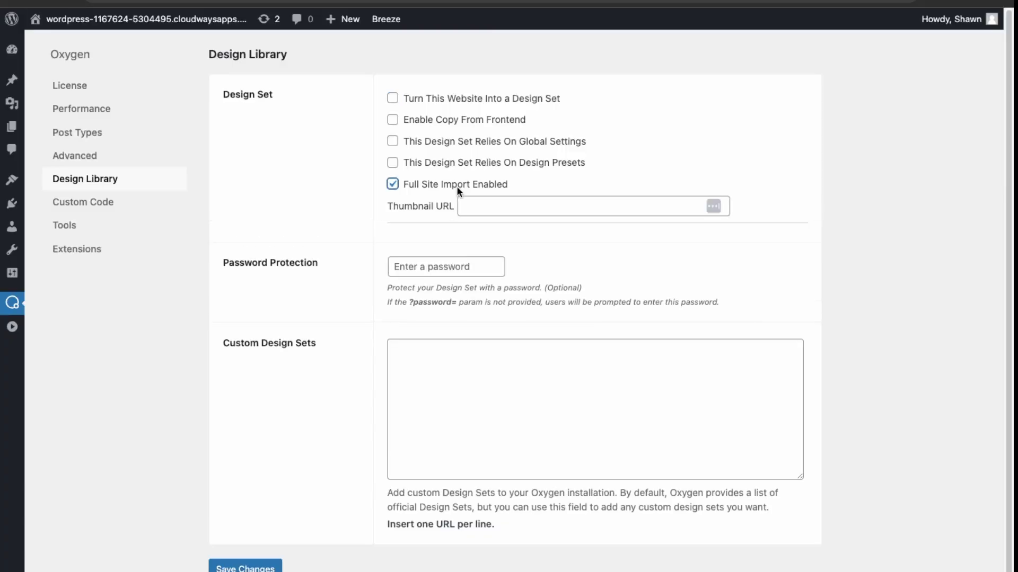
{"action": "double_click", "coordinate": [457, 186]}
{"action": "left_click", "coordinate": [441, 183]}
{"action": "left_click", "coordinate": [441, 182]}
{"action": "left_click", "coordinate": [479, 205]}
{"action": "left_click", "coordinate": [77, 206]}
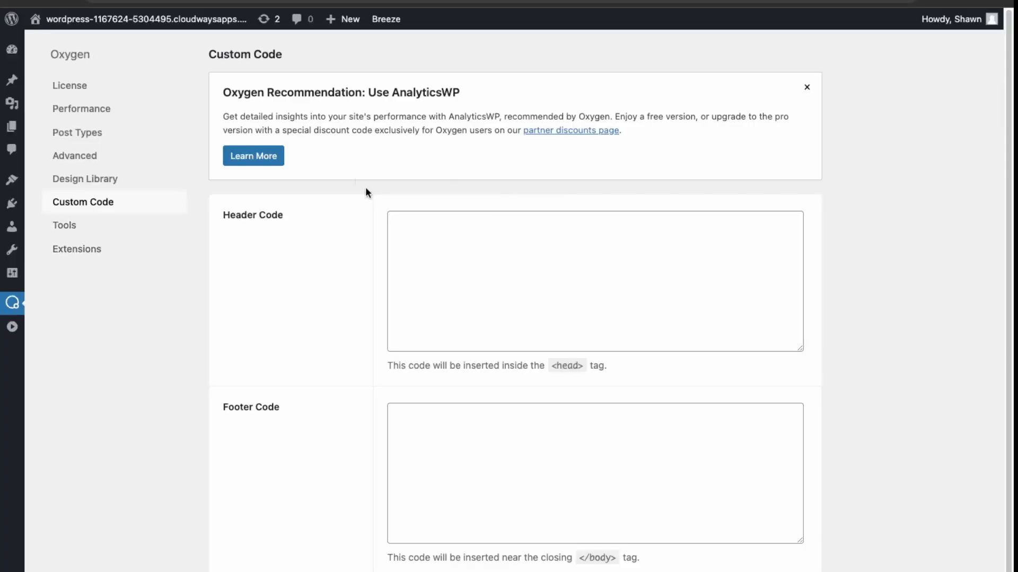
- Review Oxygen's Tools page, then open the Extensions settings page
{"action": "scroll", "coordinate": [65, 215], "scroll_direction": "down", "scroll_amount": 1}
{"action": "left_click", "coordinate": [63, 203]}
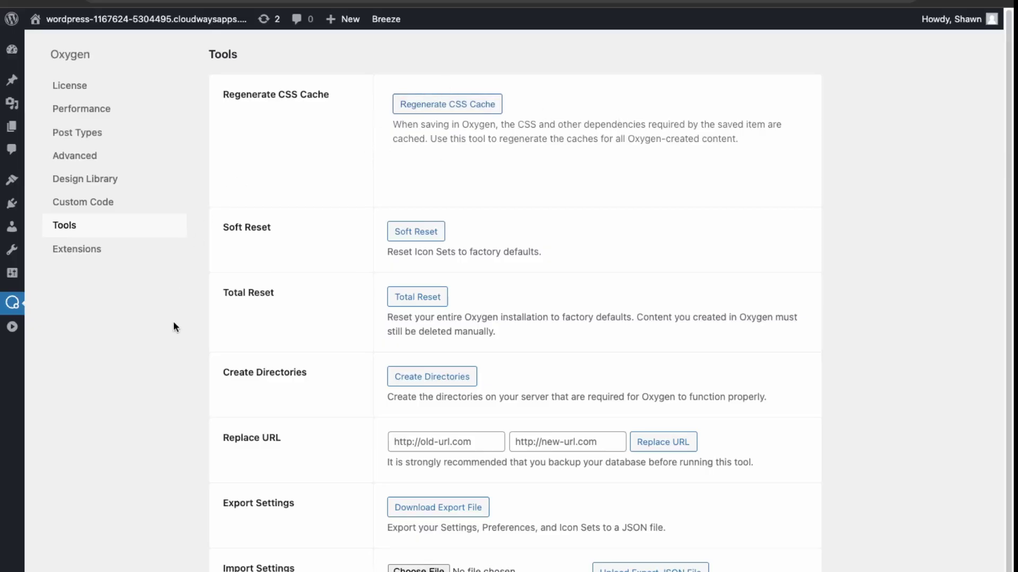
{"action": "left_click", "coordinate": [101, 254]}
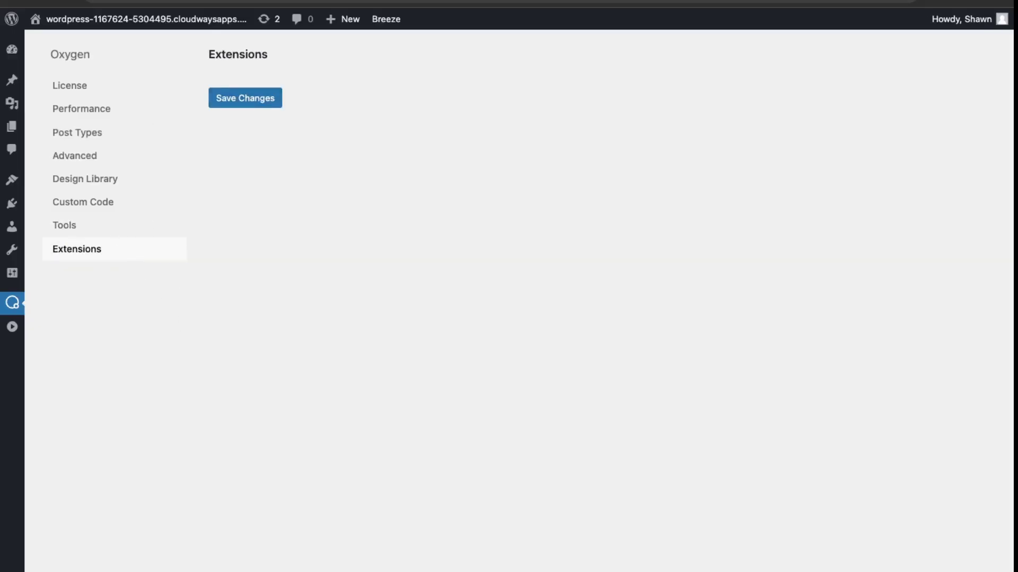
{"action": "mouse_move", "coordinate": [15, 310]}
- Move to the admin Settings menu to leave the Oxygen settings pages
{"action": "mouse_move", "coordinate": [16, 278]}
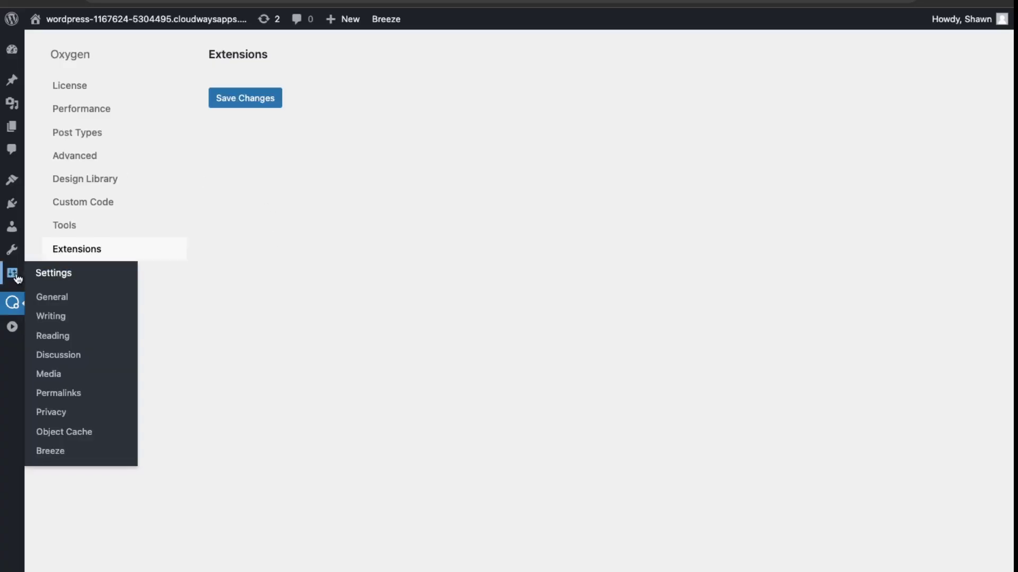